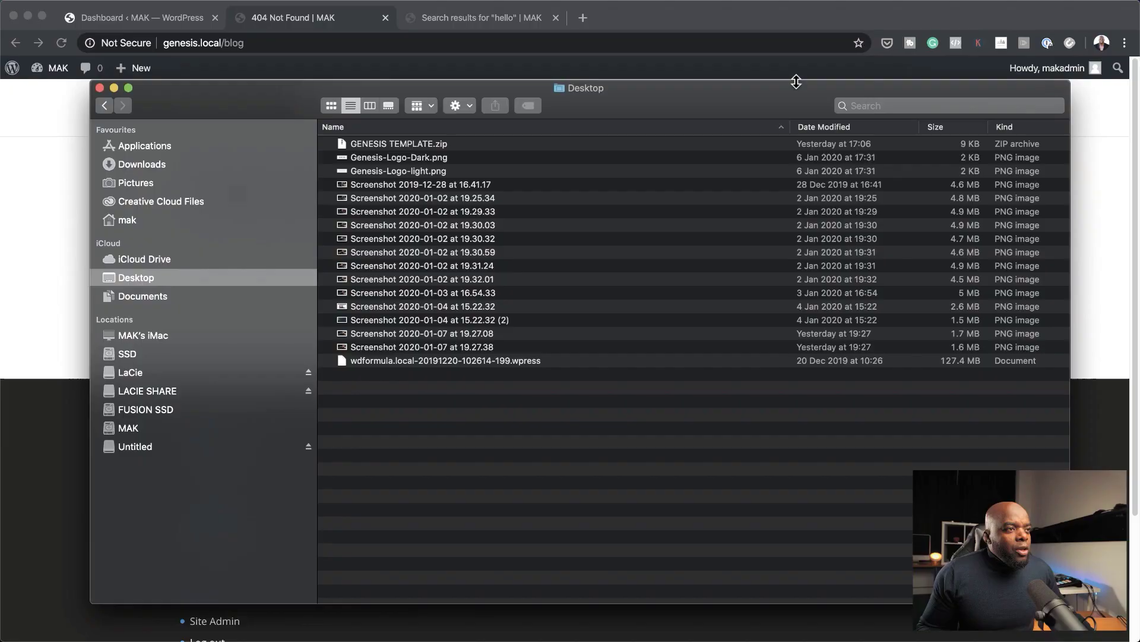
Unzip GENESIS TEMPLATE.zip on the Desktop and check its two JSON template files
click(483, 144)
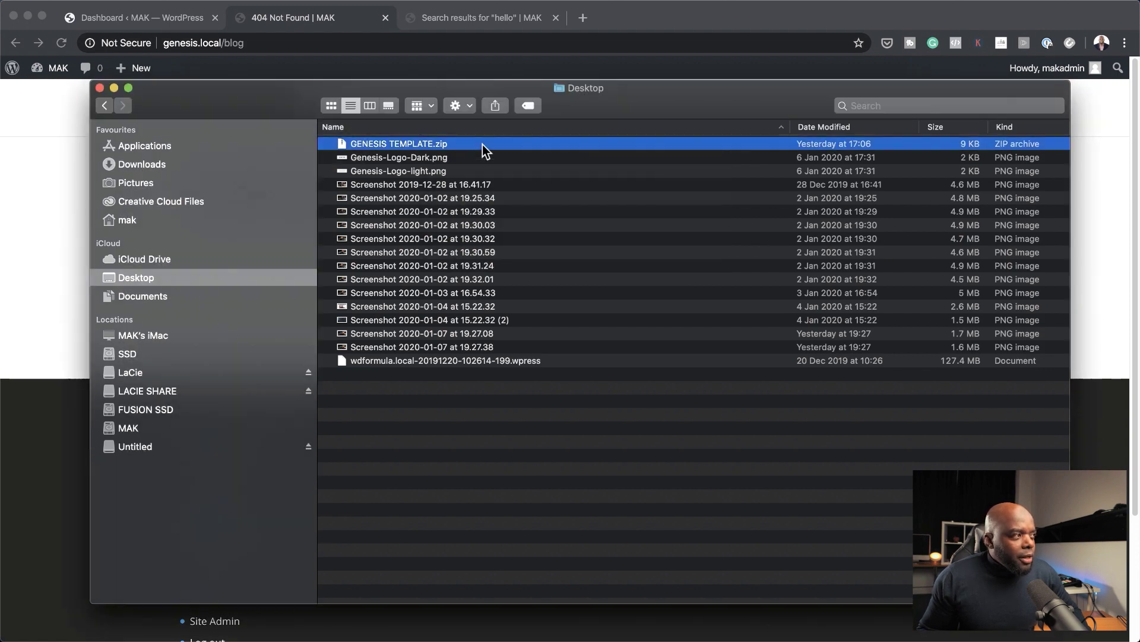
double_click(482, 144)
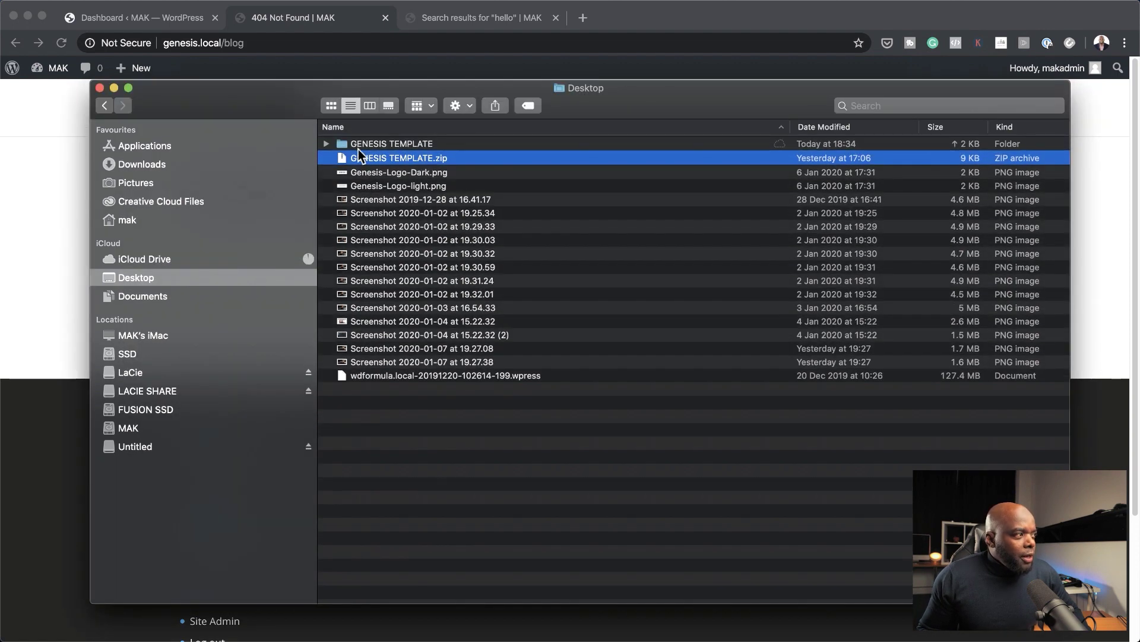
click(326, 144)
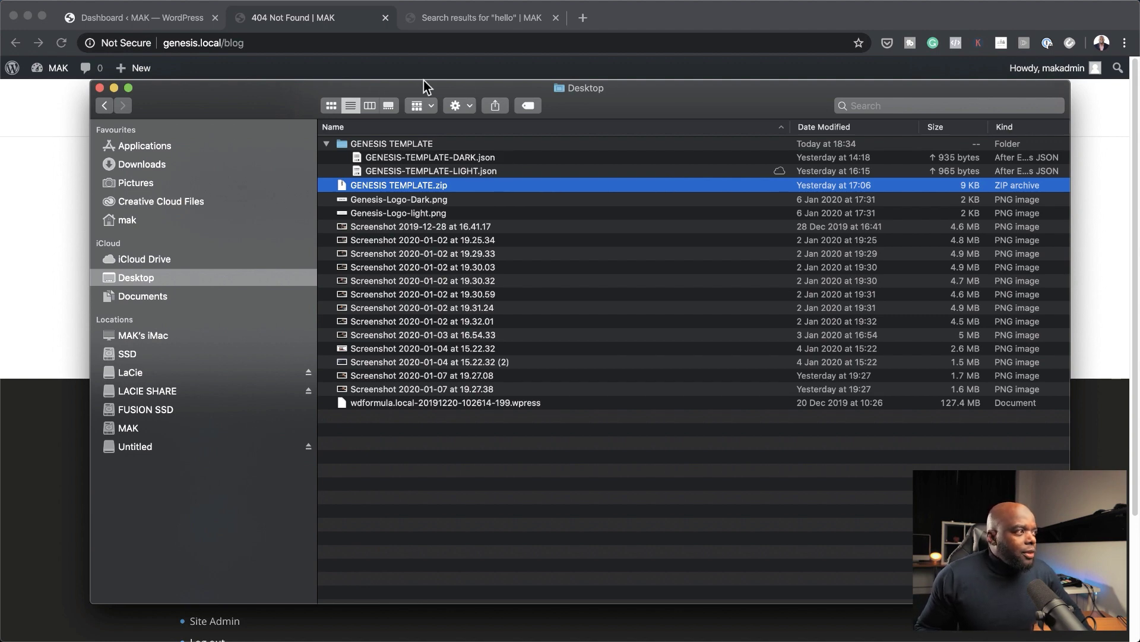
drag(253, 100, 265, 138)
key(super+w)
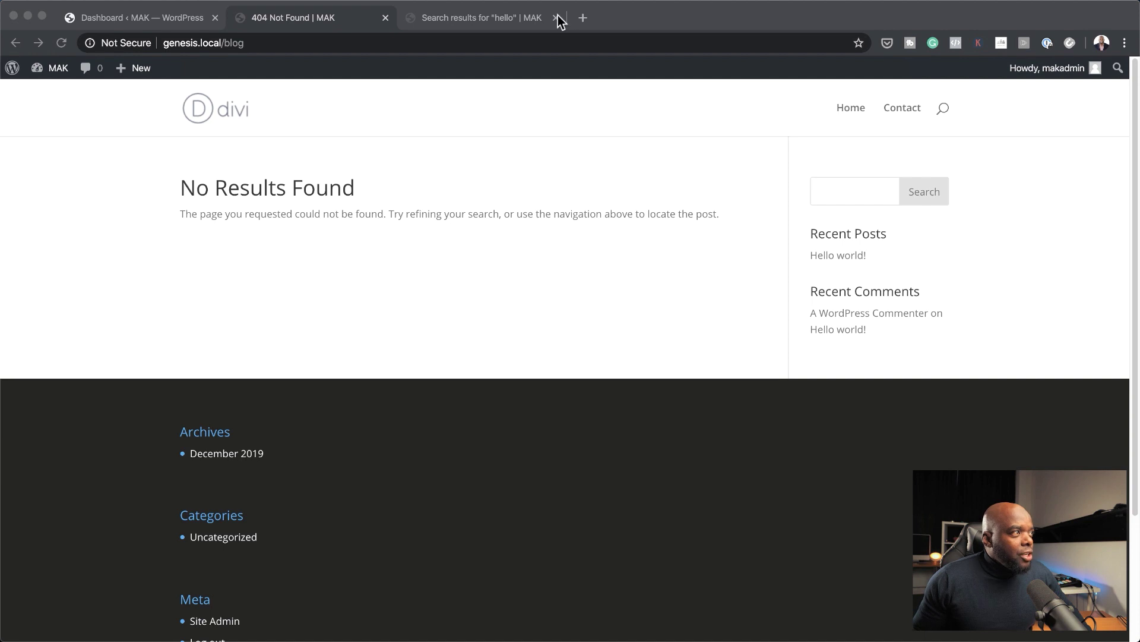
Review the 'hello' search results page, then return to the WordPress admin Dashboard
click(470, 20)
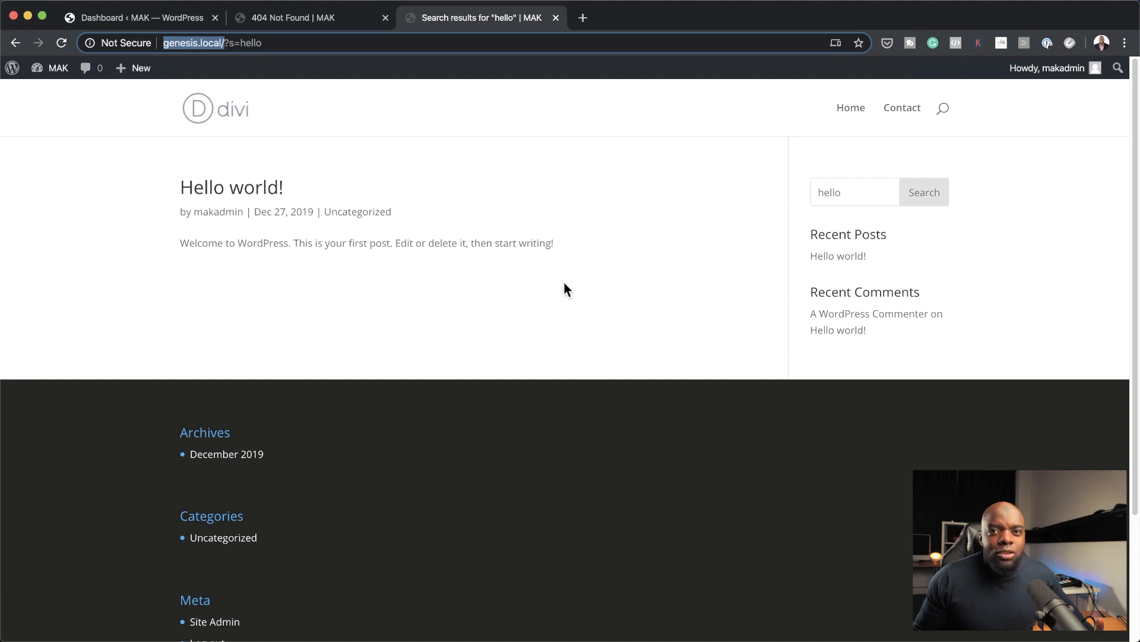
scroll(570, 535, down, 5)
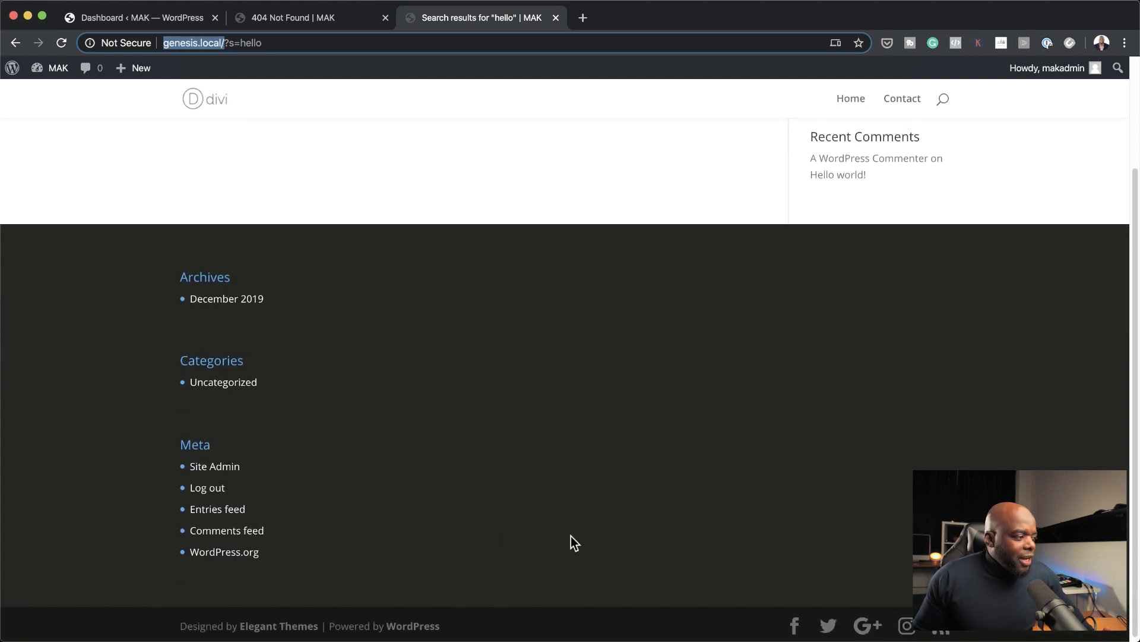
scroll(570, 535, up, 5)
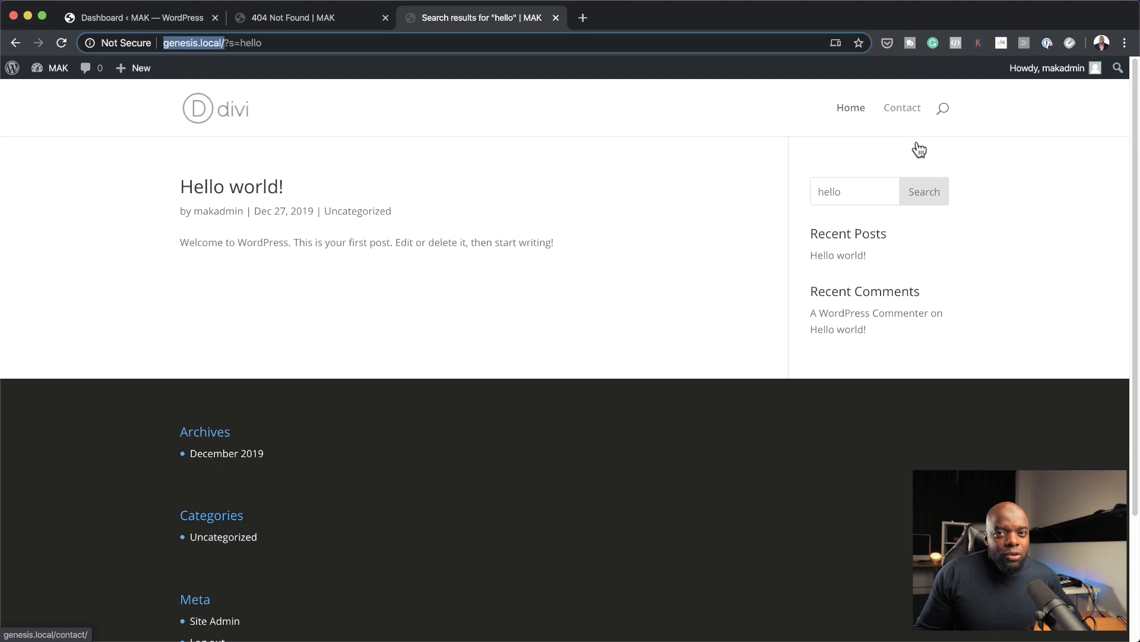
click(184, 19)
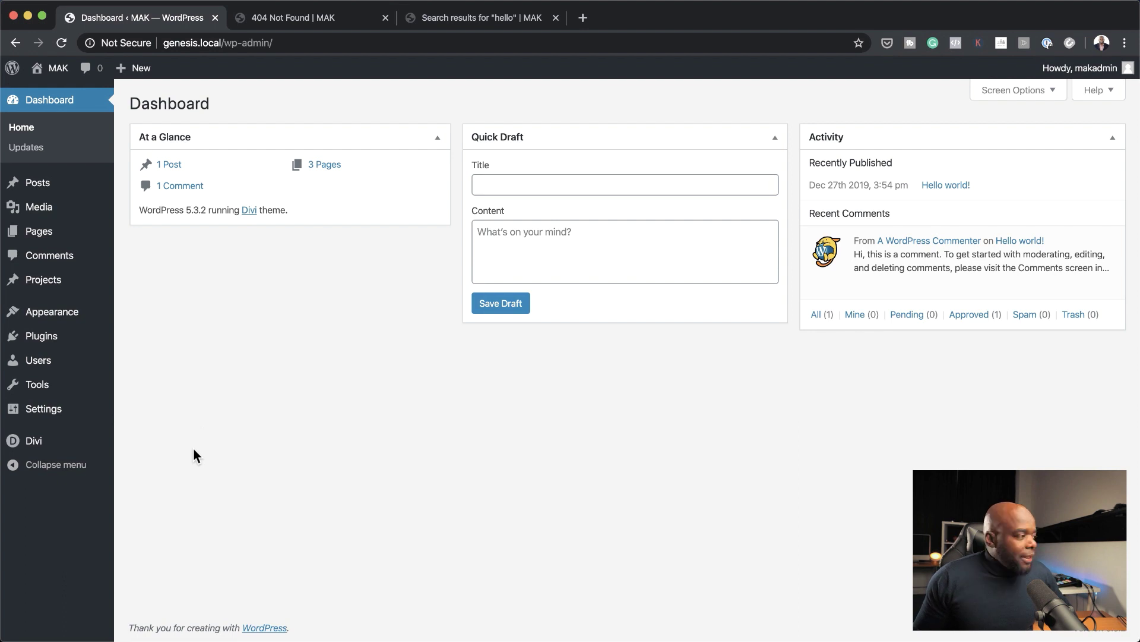
Import GENESIS-TEMPLATE-DARK.json through the Divi Theme Builder's Portability import option
mouse_move(47, 442)
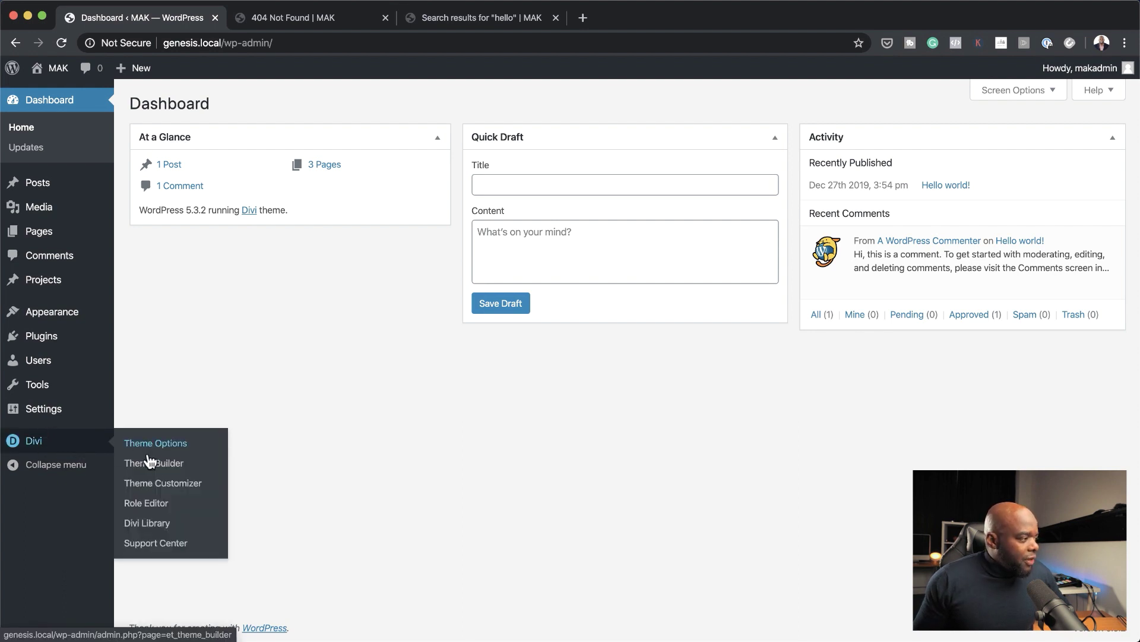
click(166, 469)
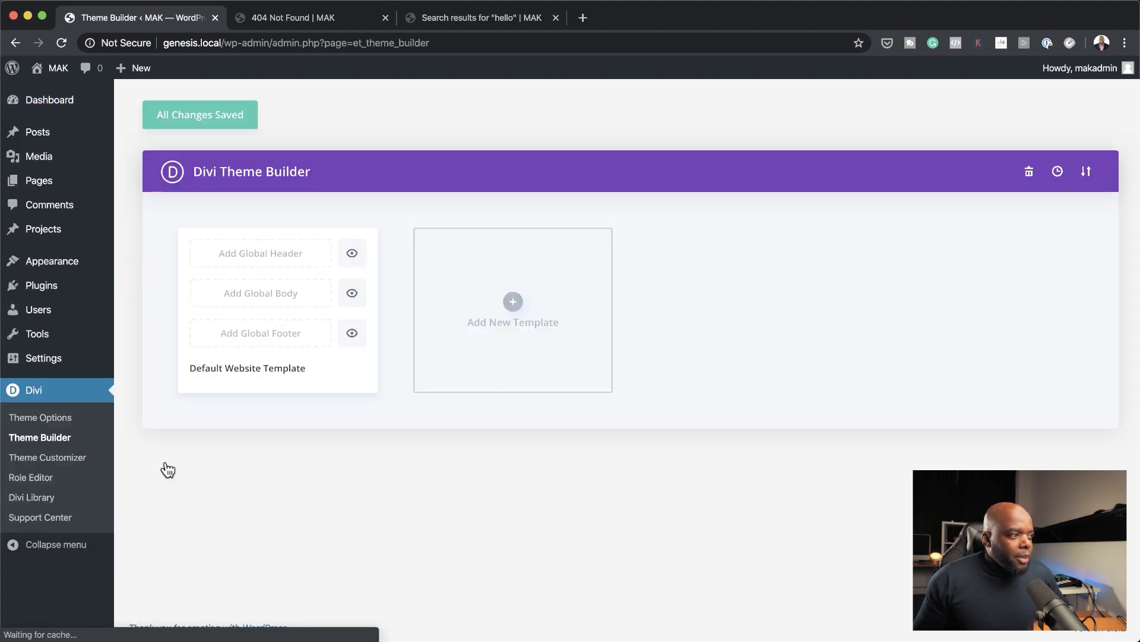
click(1087, 174)
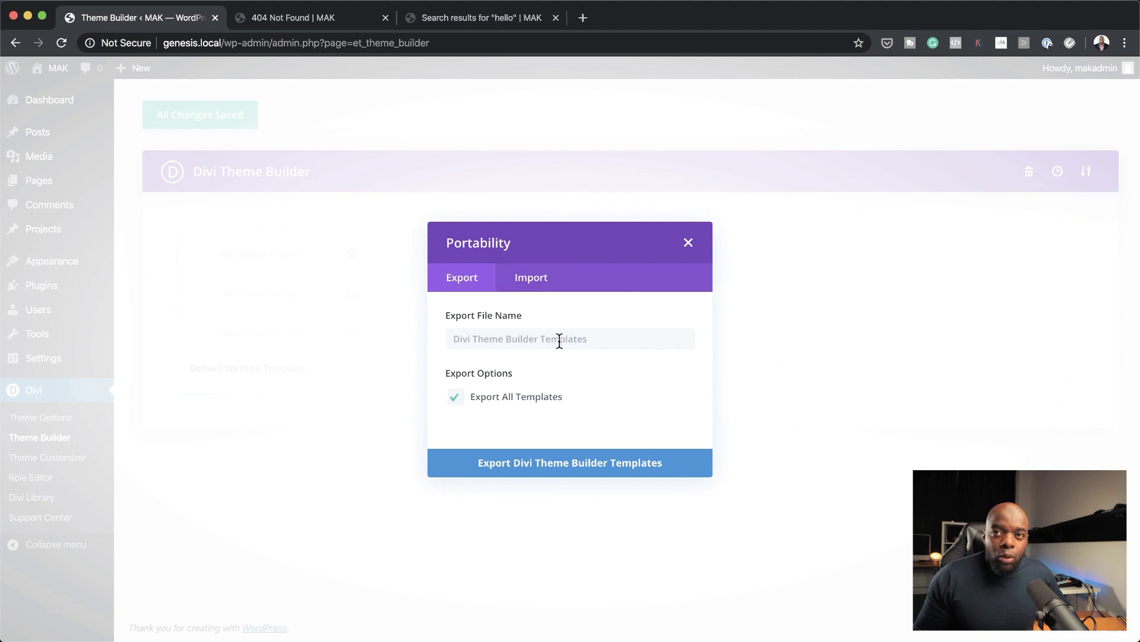
click(543, 288)
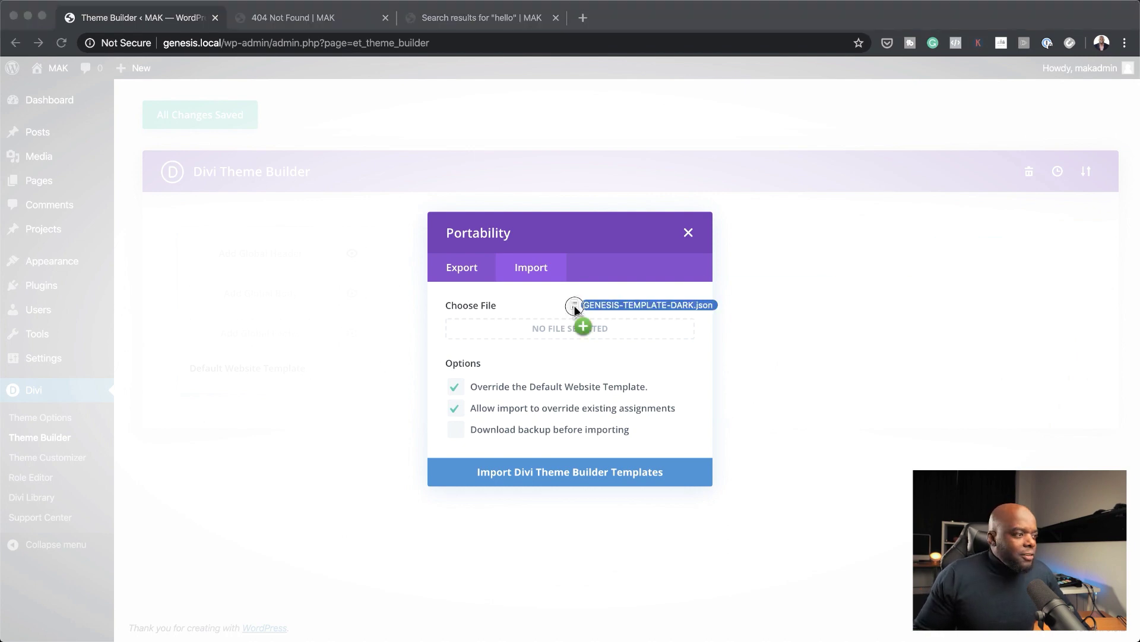
drag(576, 308, 510, 331)
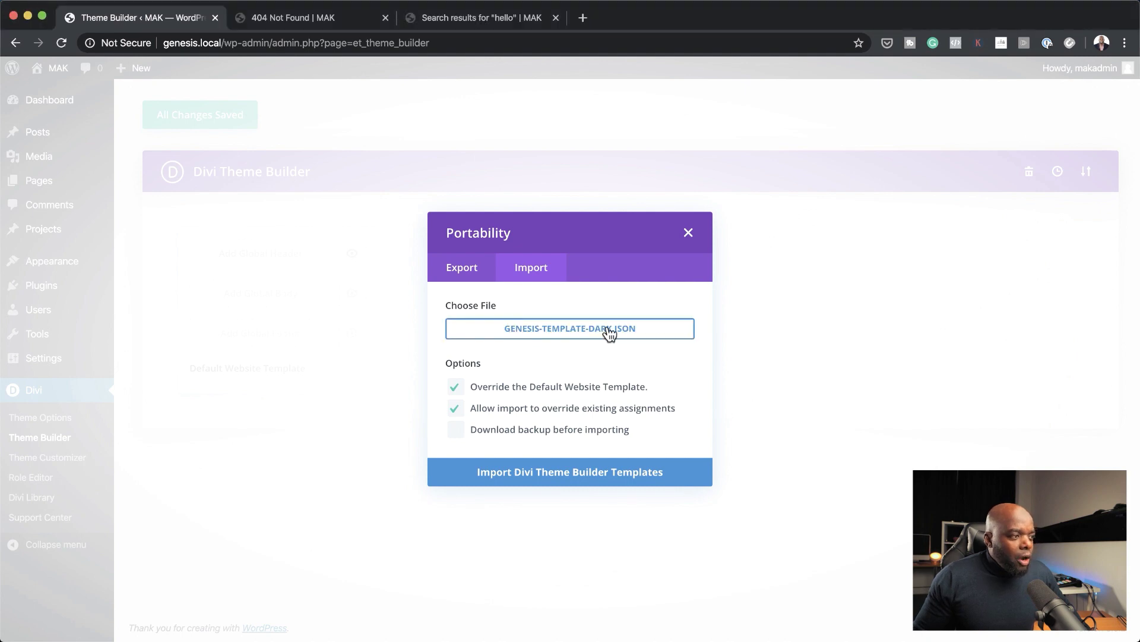
click(591, 476)
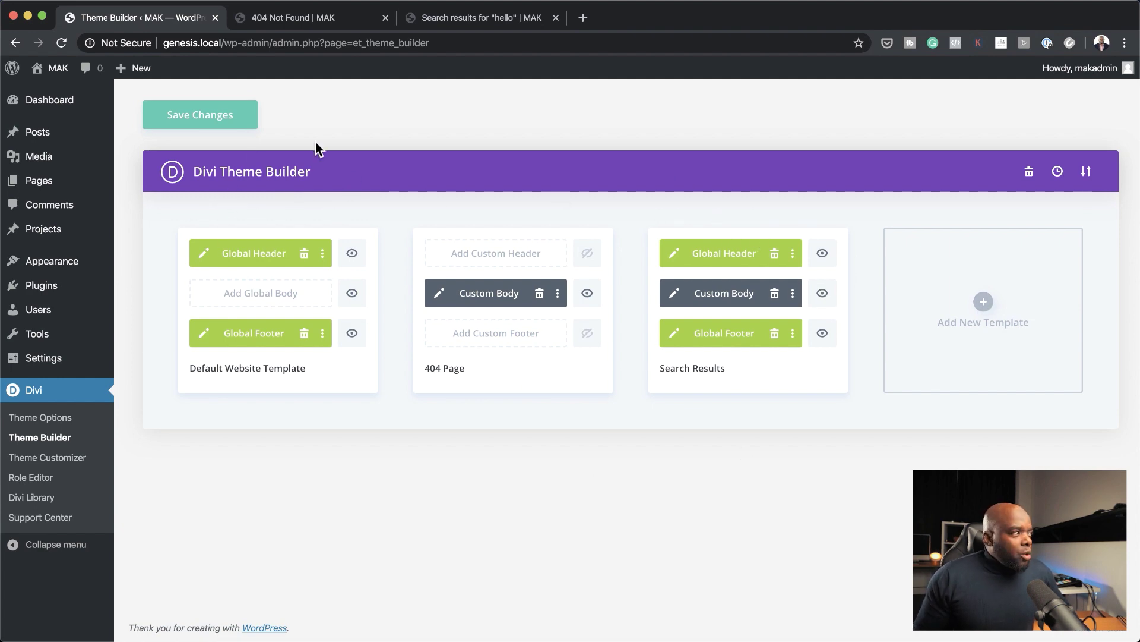
Save the imported templates and reload the 404 page to confirm the dark header and footer
click(228, 123)
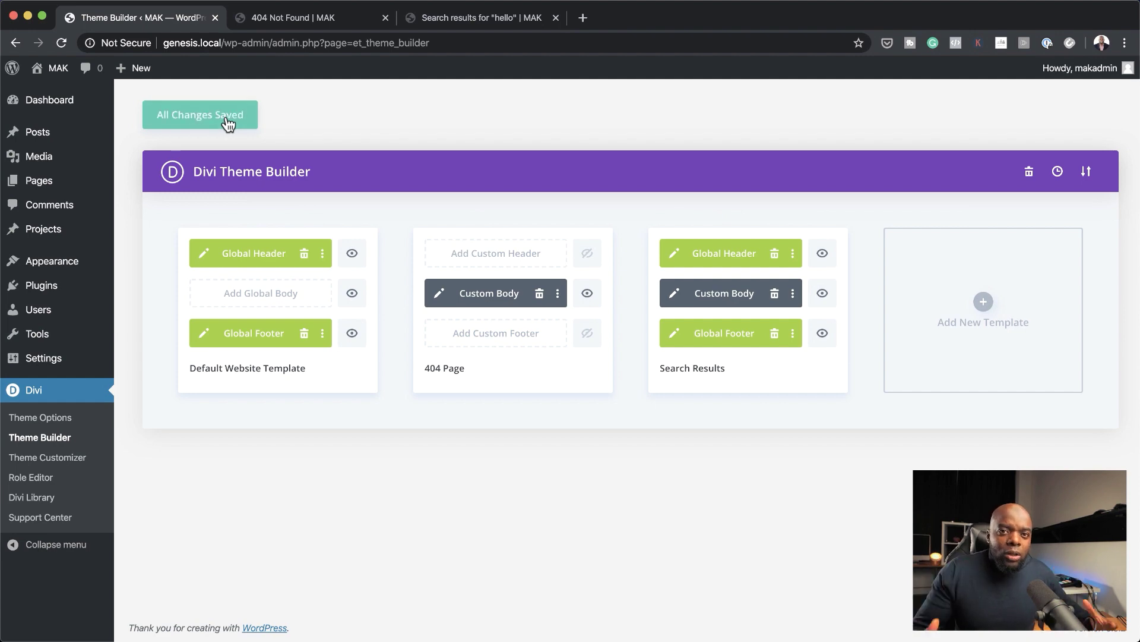
click(302, 16)
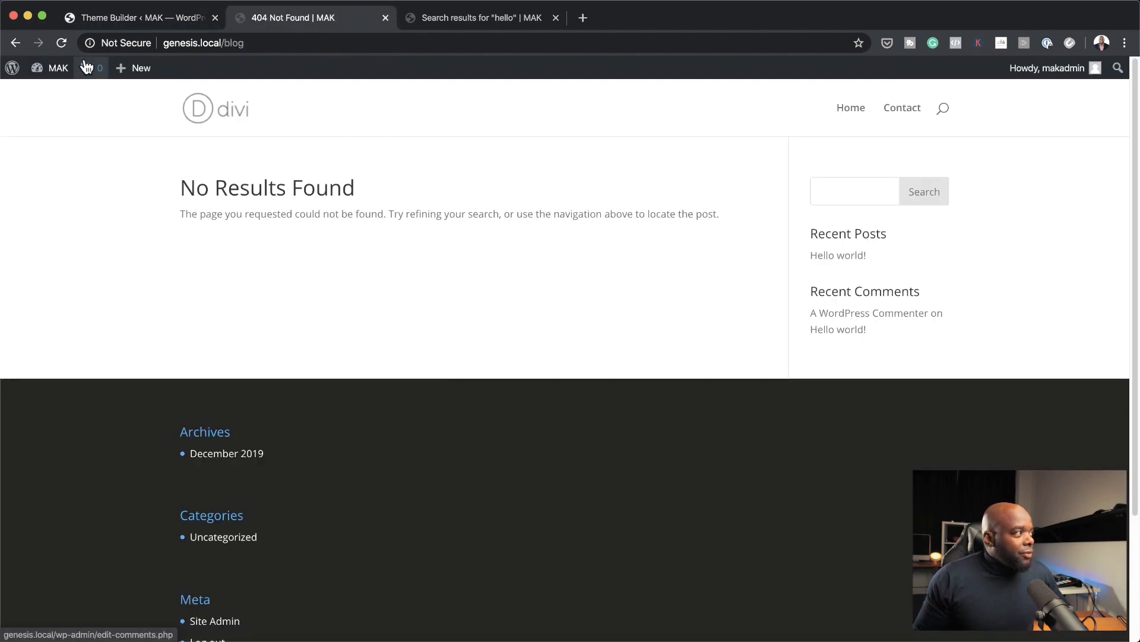
click(63, 44)
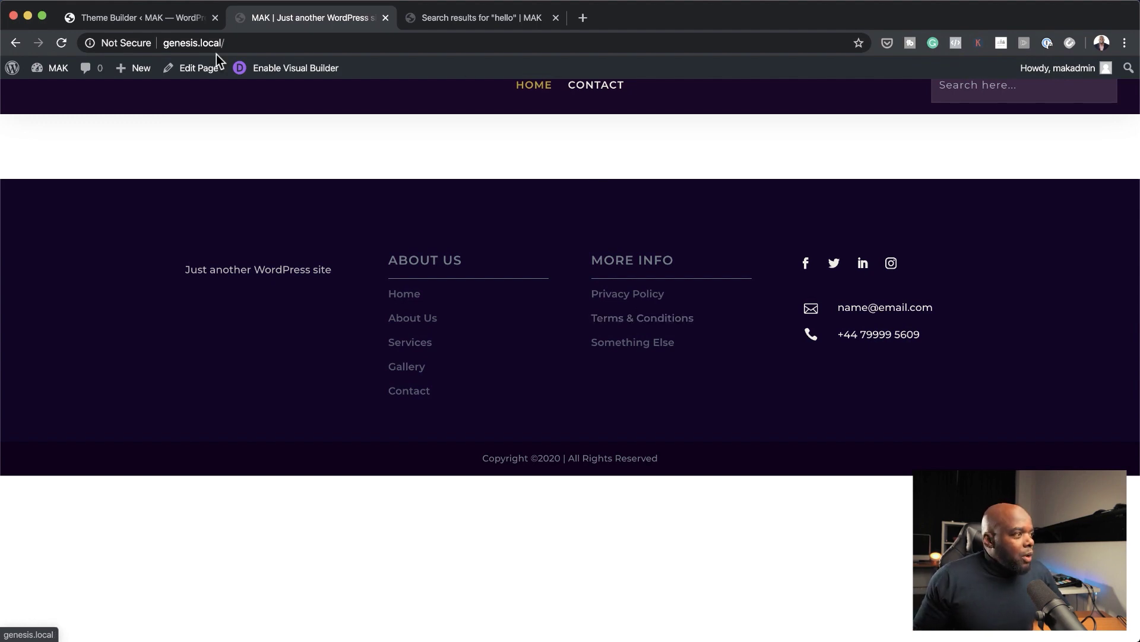
click(162, 21)
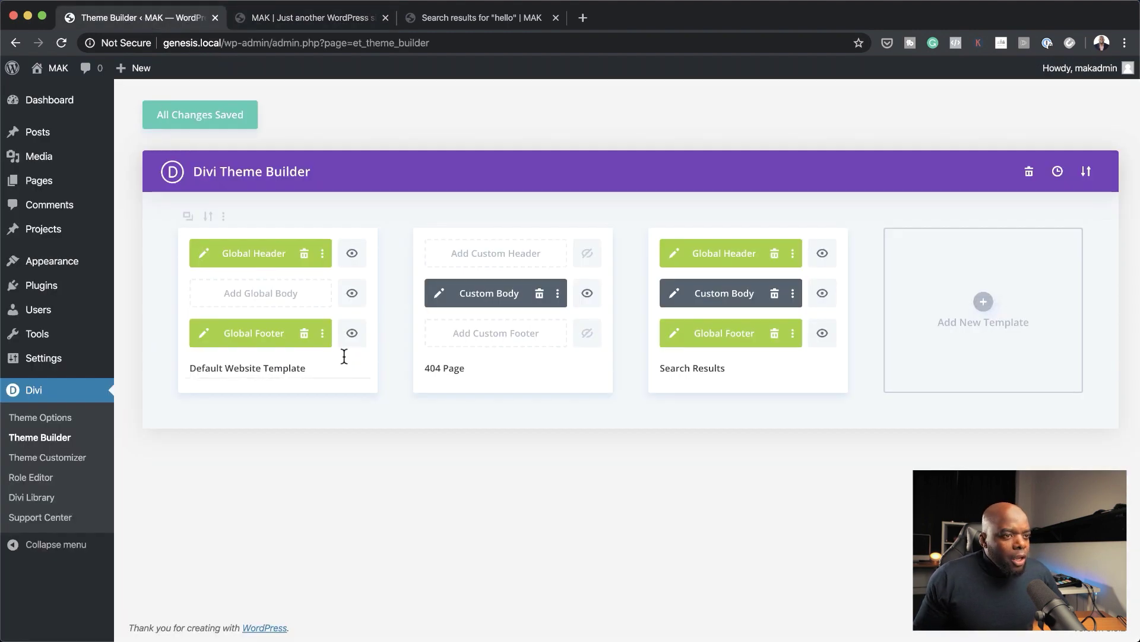
Set genesis-white from the Media Library as the Divi logo and save Theme Options
click(59, 417)
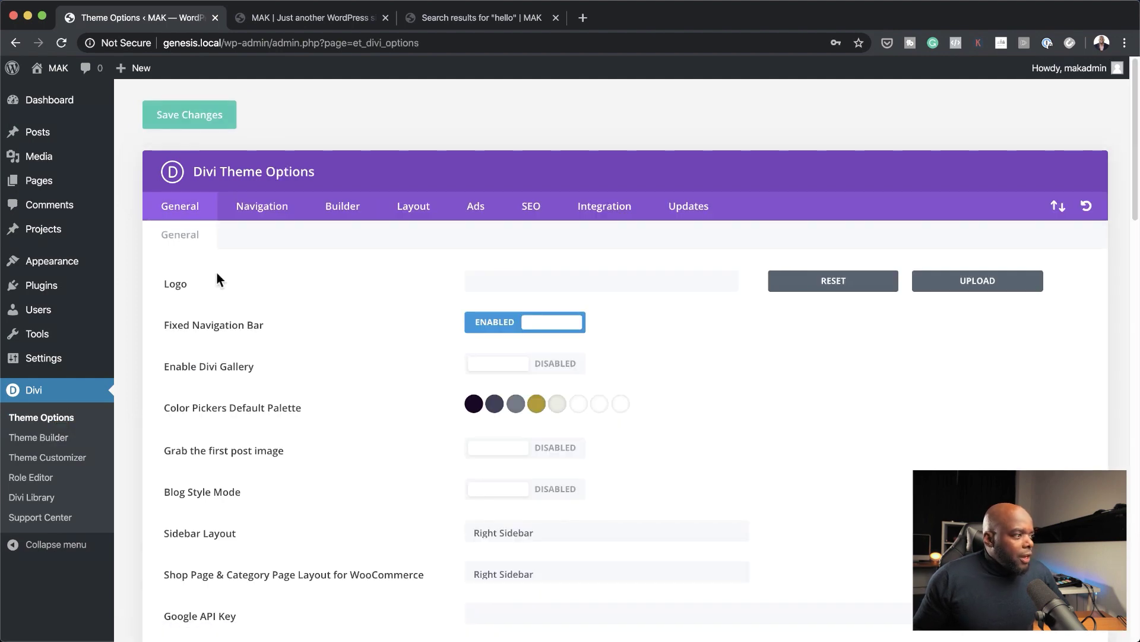
click(996, 285)
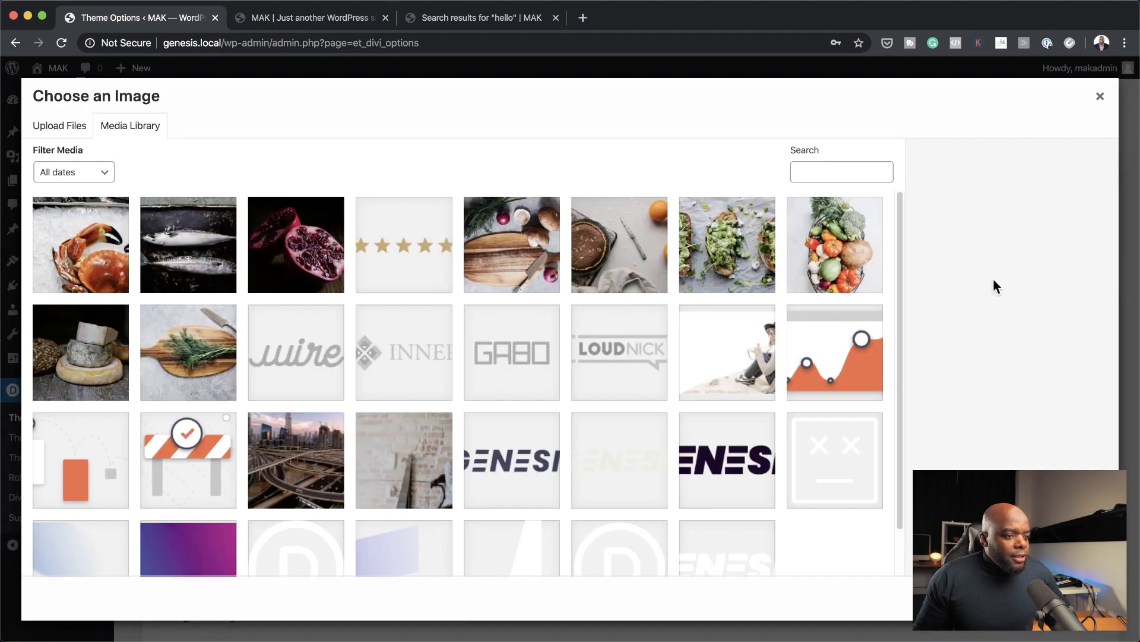
scroll(776, 488, down, 1)
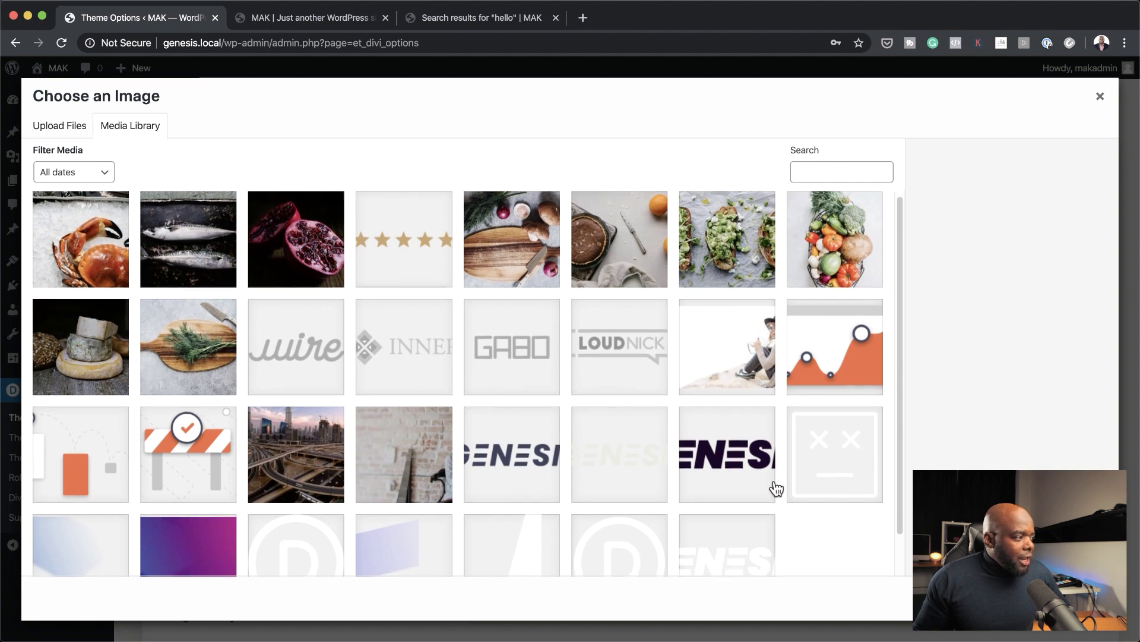
scroll(776, 489, down, 3)
click(735, 524)
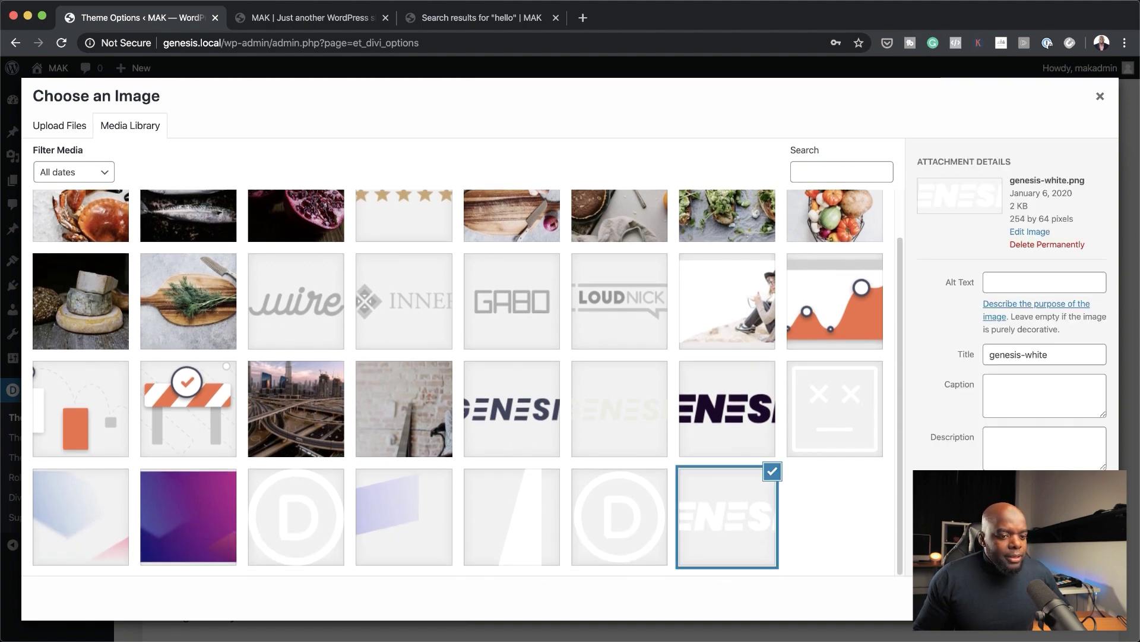
click(1070, 597)
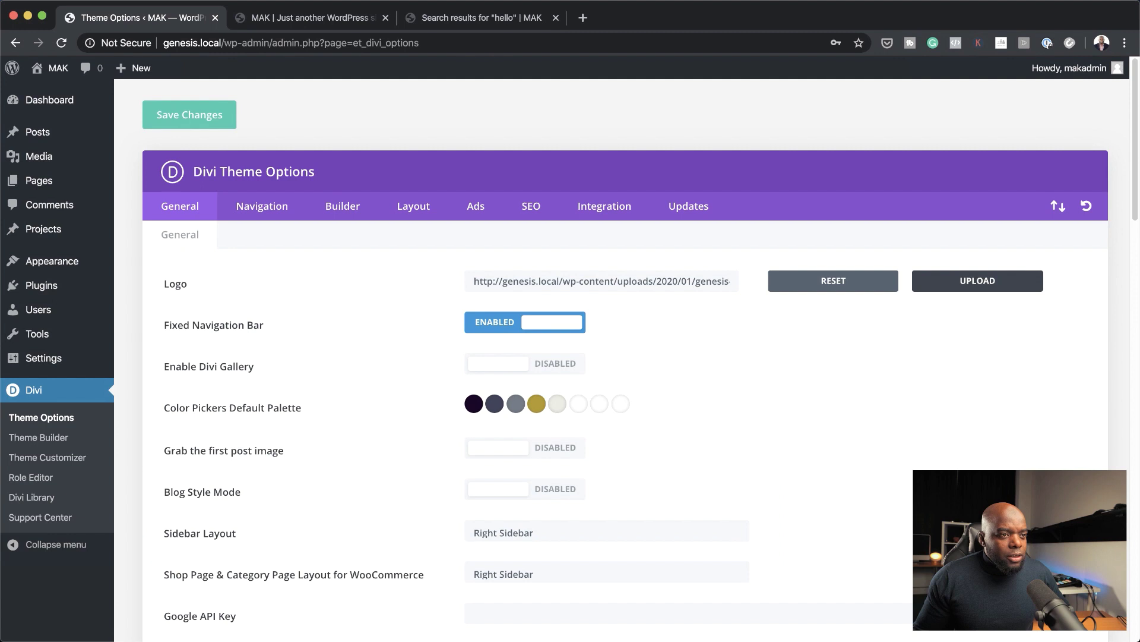
click(206, 112)
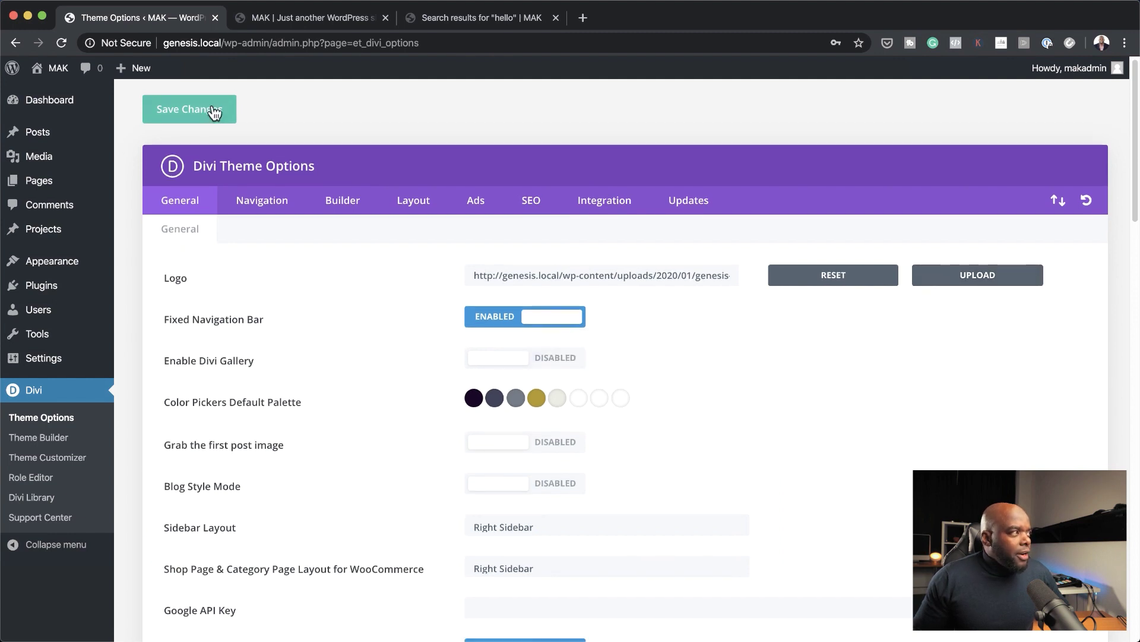
Visit the front end to see the GENESIS logo, then return to the Dashboard
mouse_move(62, 78)
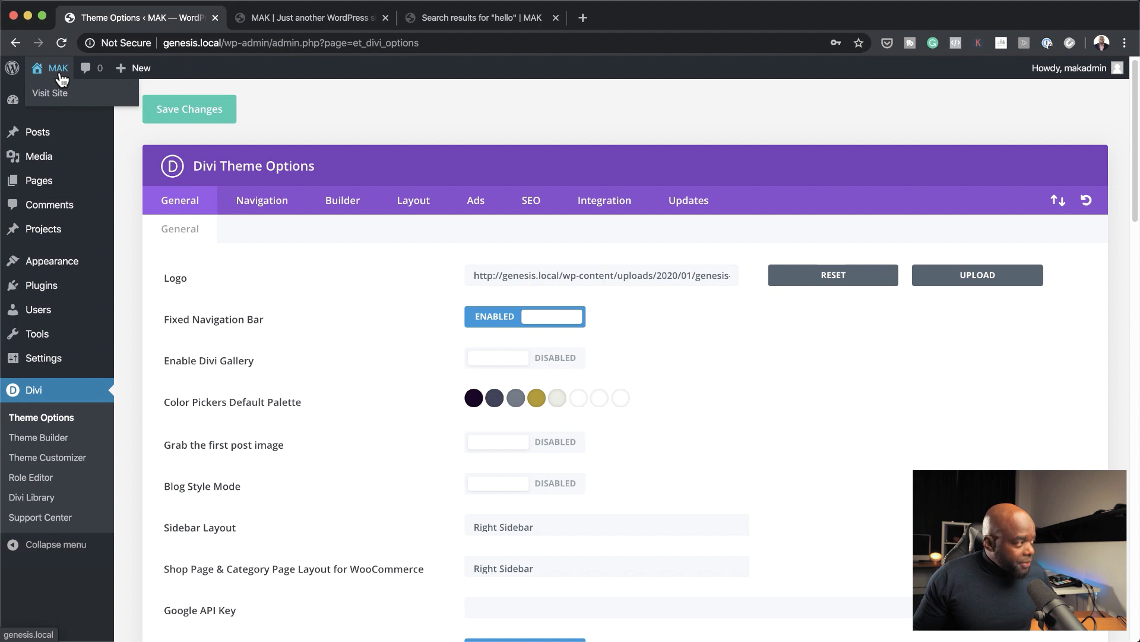
click(50, 93)
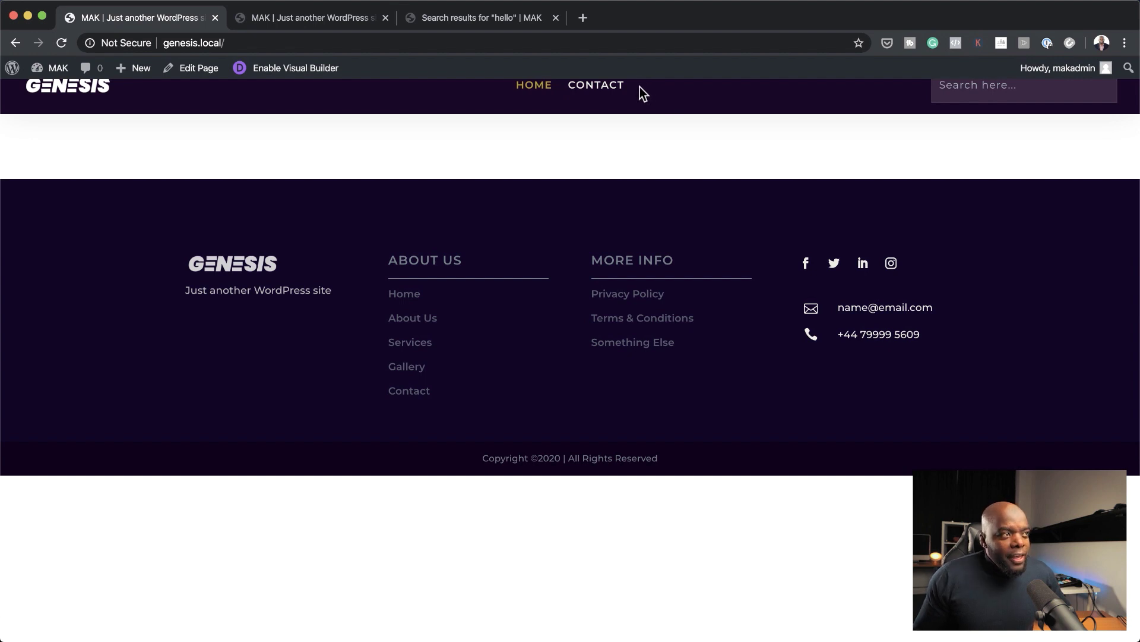
click(59, 95)
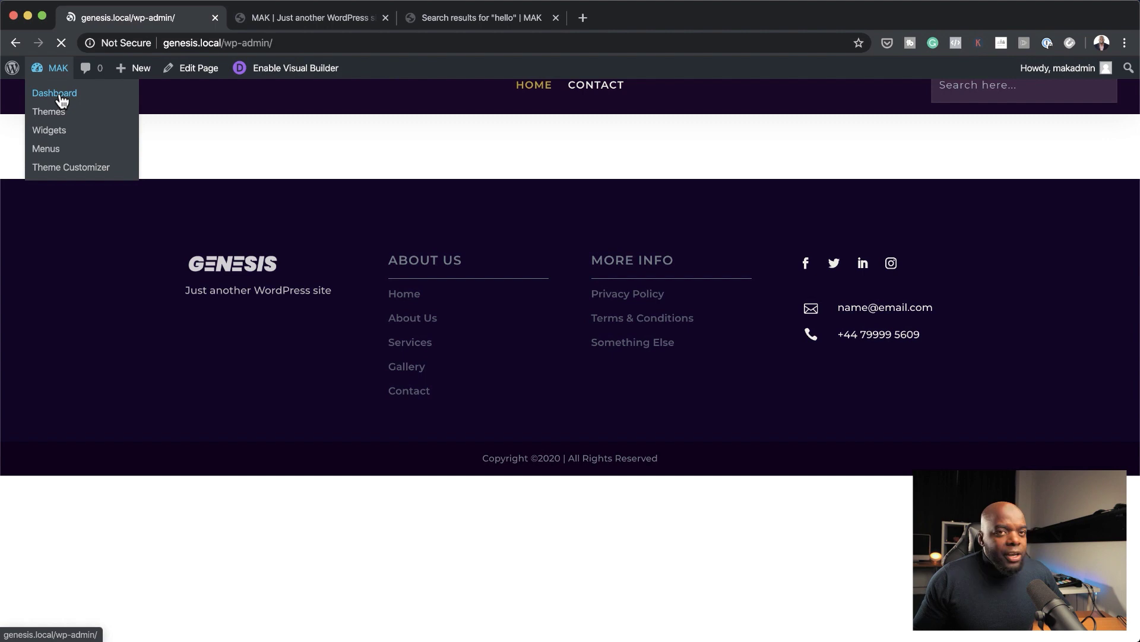
Create and publish a new page titled Services
mouse_move(54, 235)
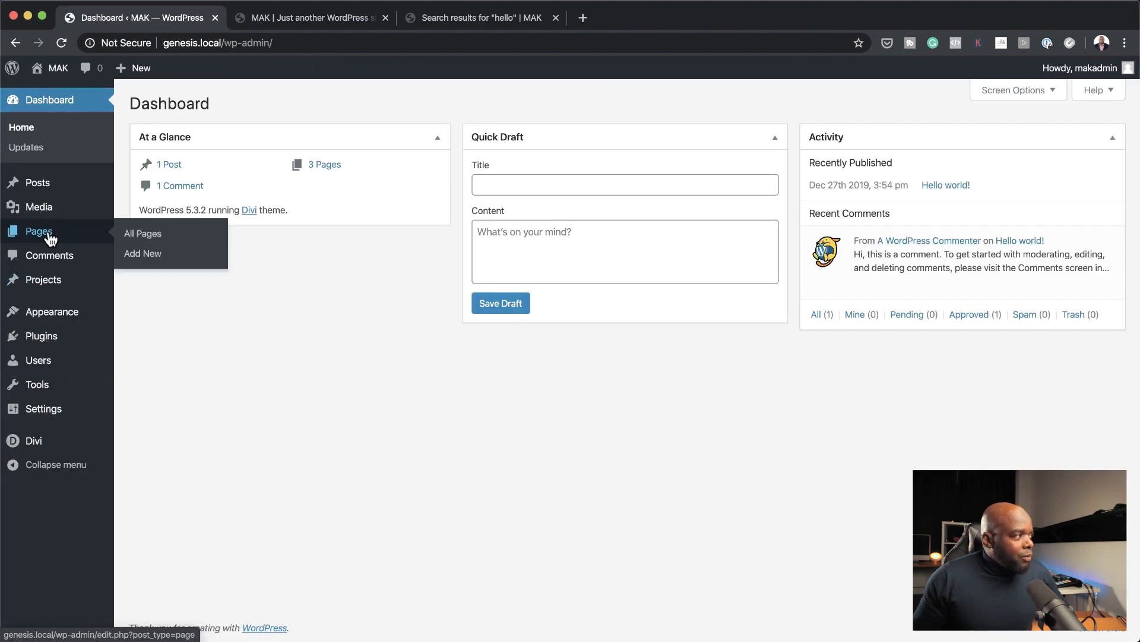
click(153, 254)
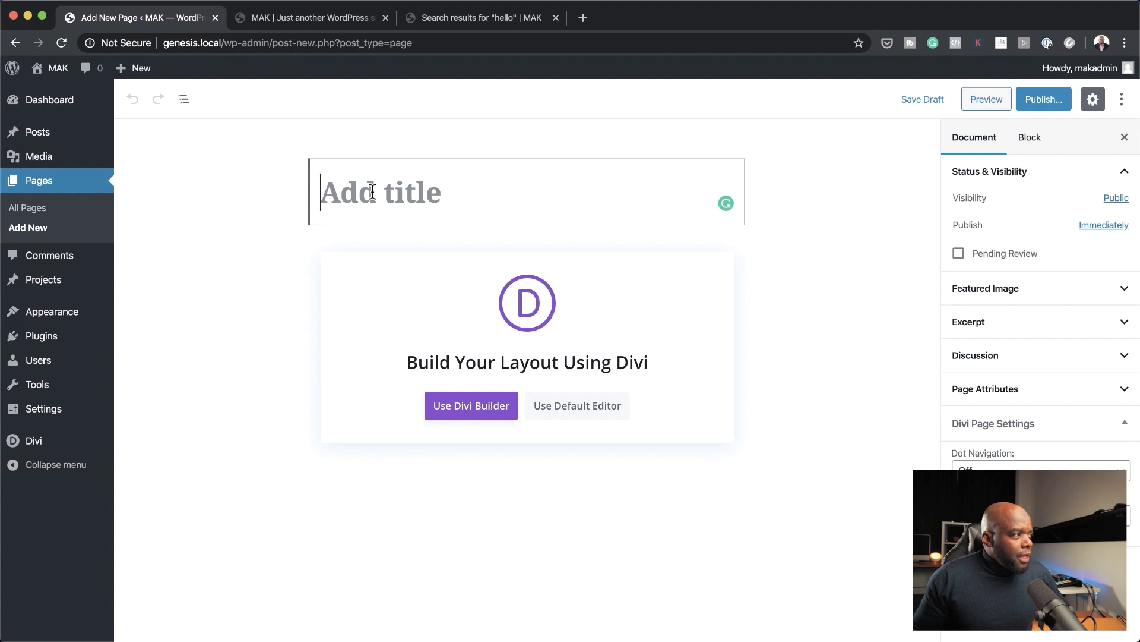
text(S)
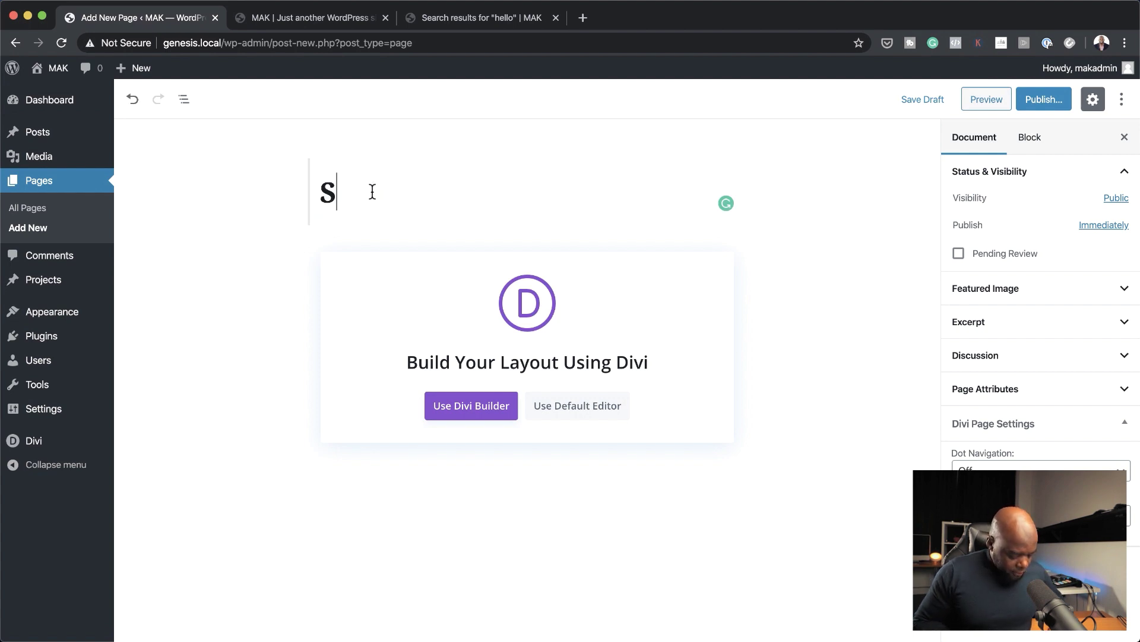
text(ervices)
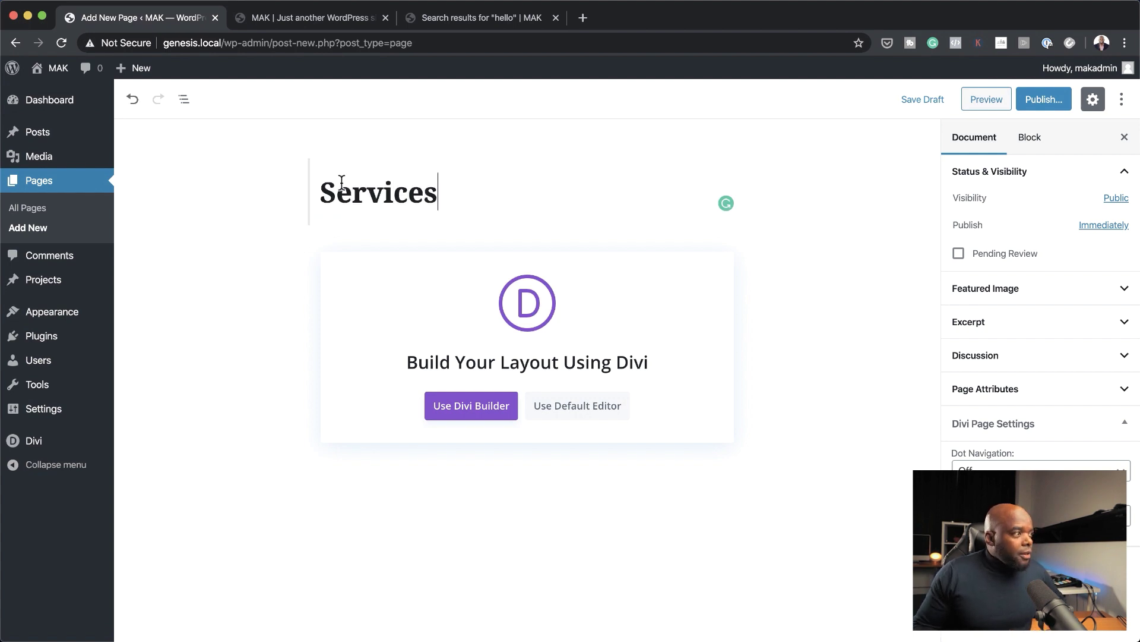
click(1057, 99)
click(1057, 100)
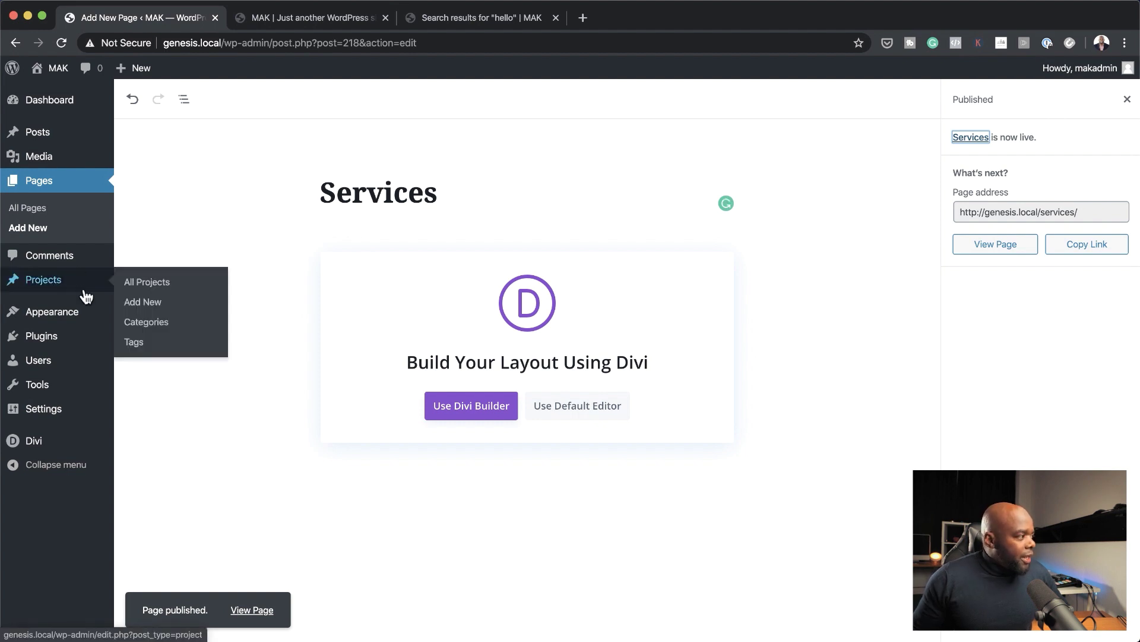
mouse_move(78, 314)
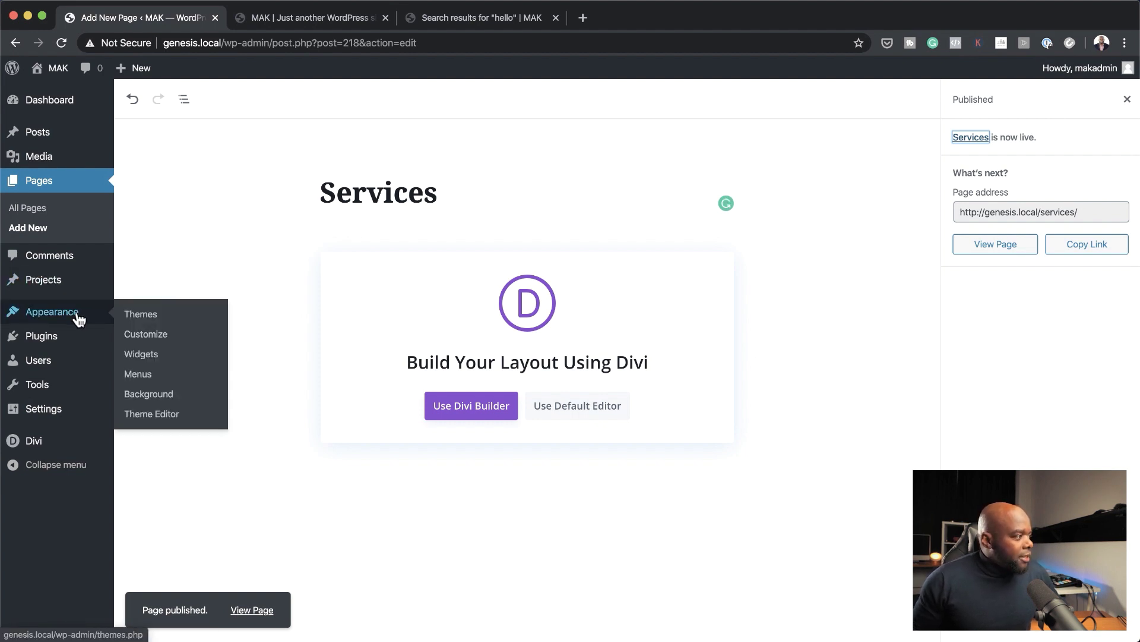
click(144, 375)
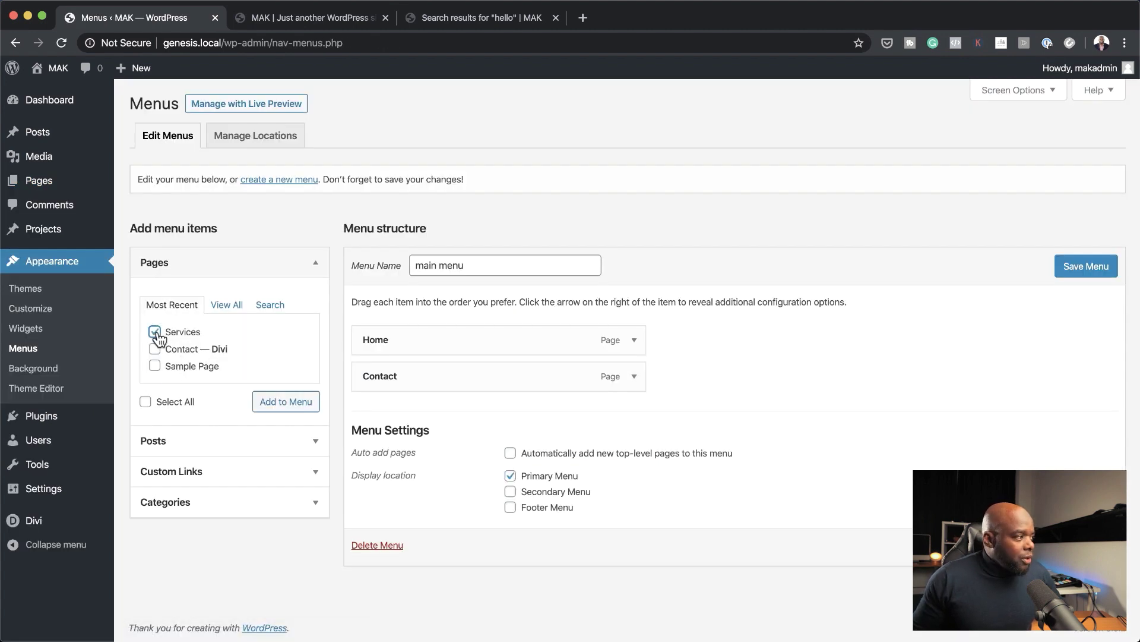
Add Services to the main menu between Home and Contact, save, and reload the site
click(286, 402)
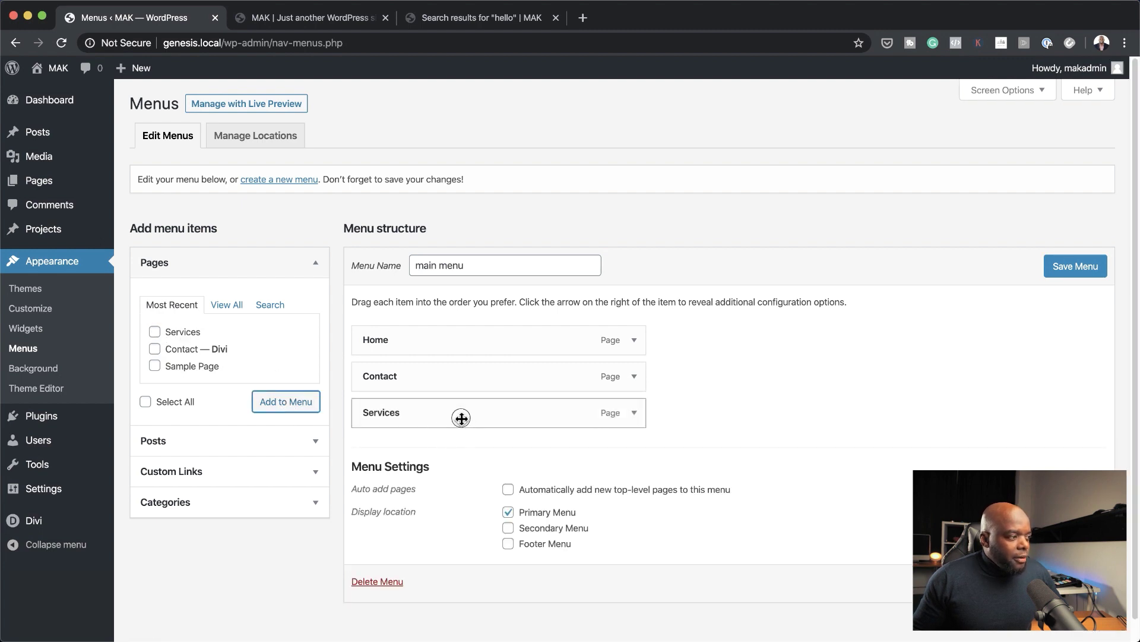
drag(462, 419, 462, 375)
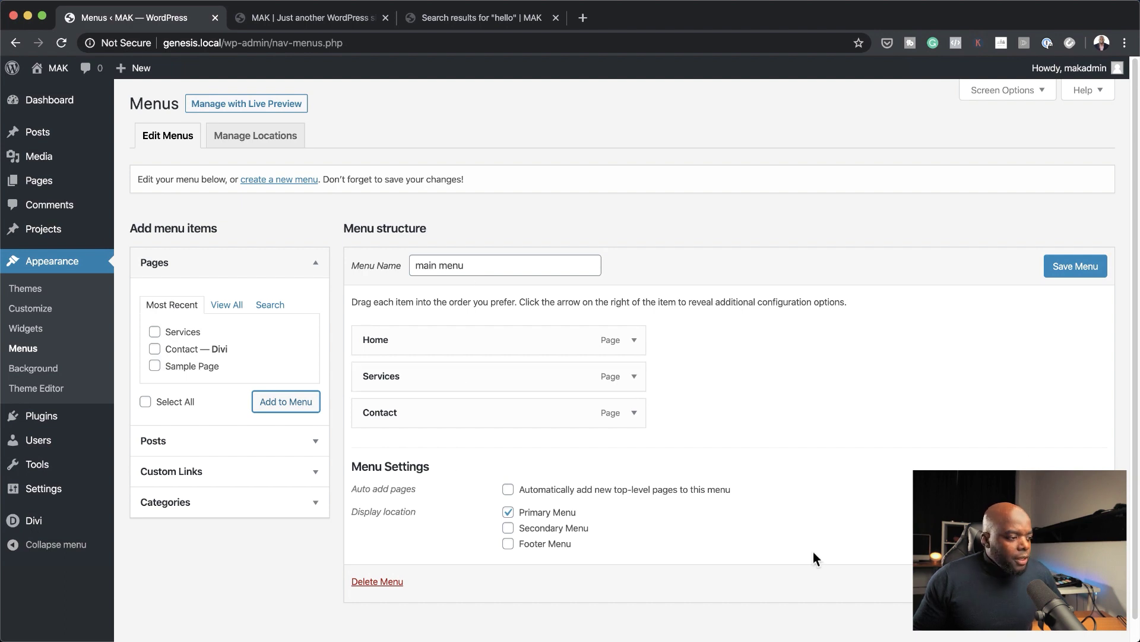
click(1076, 625)
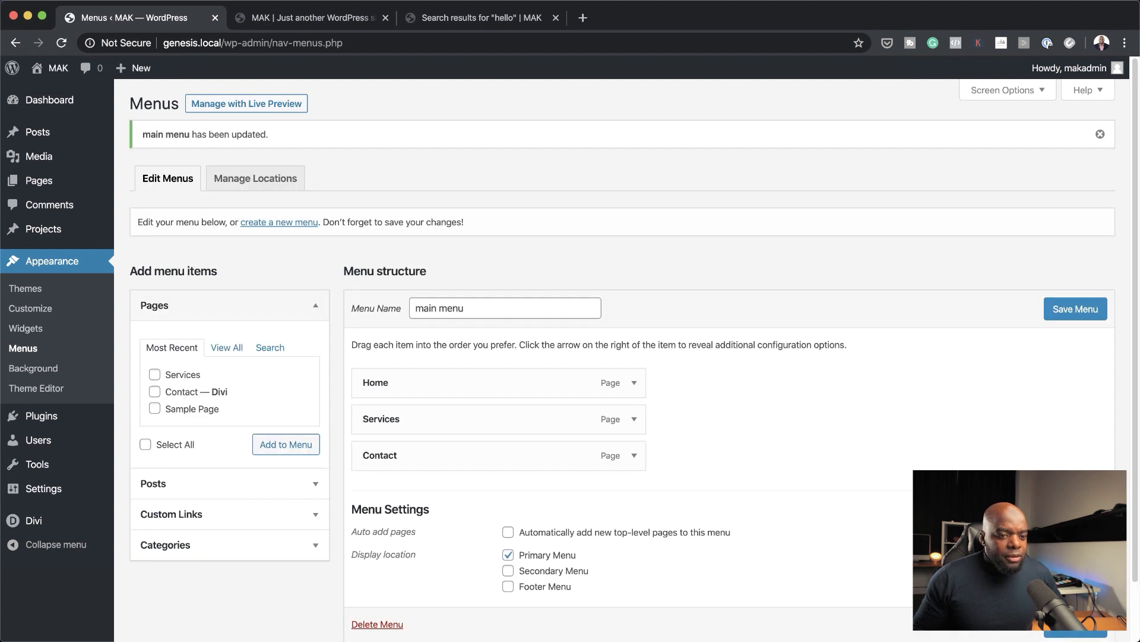
click(346, 18)
click(62, 43)
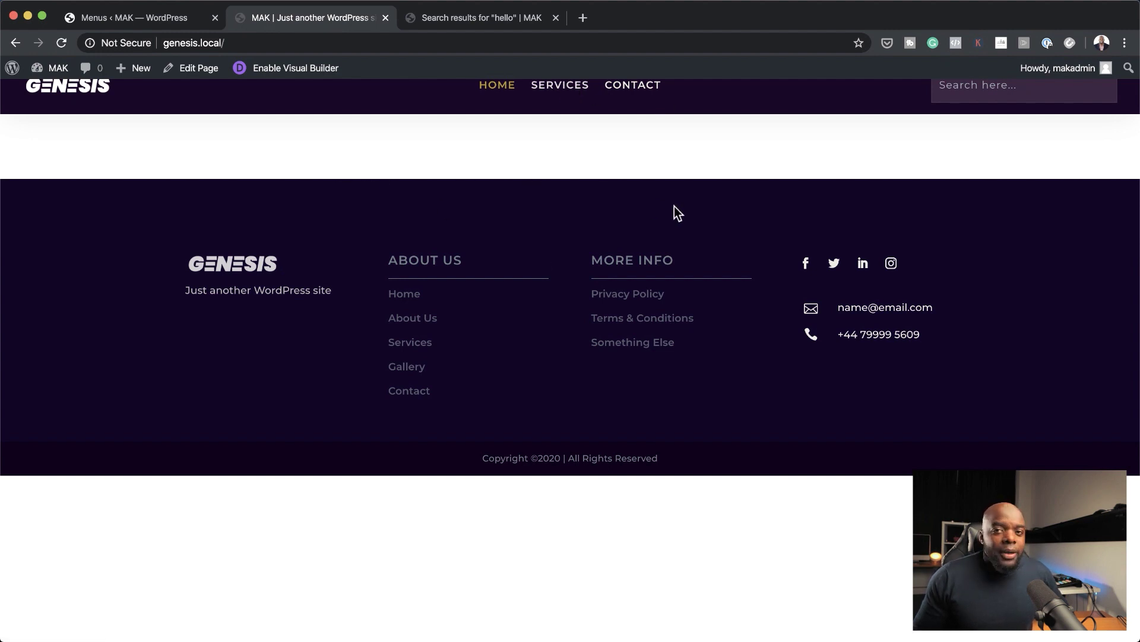
Load the Coffee Shop landing layout onto the home page using the Visual Builder
click(300, 69)
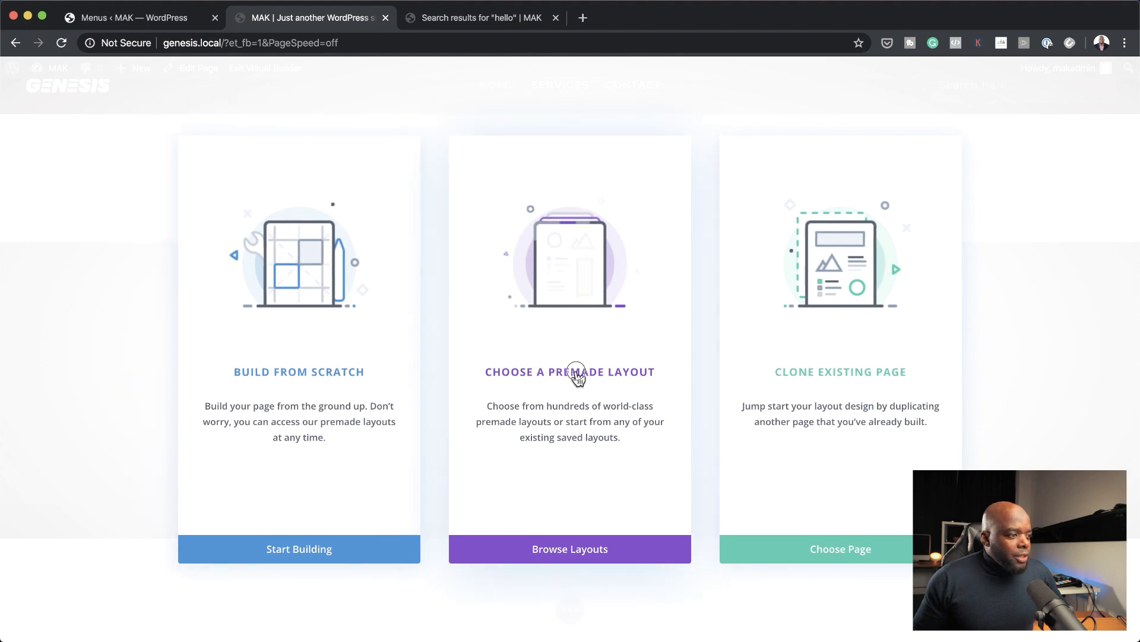
click(576, 371)
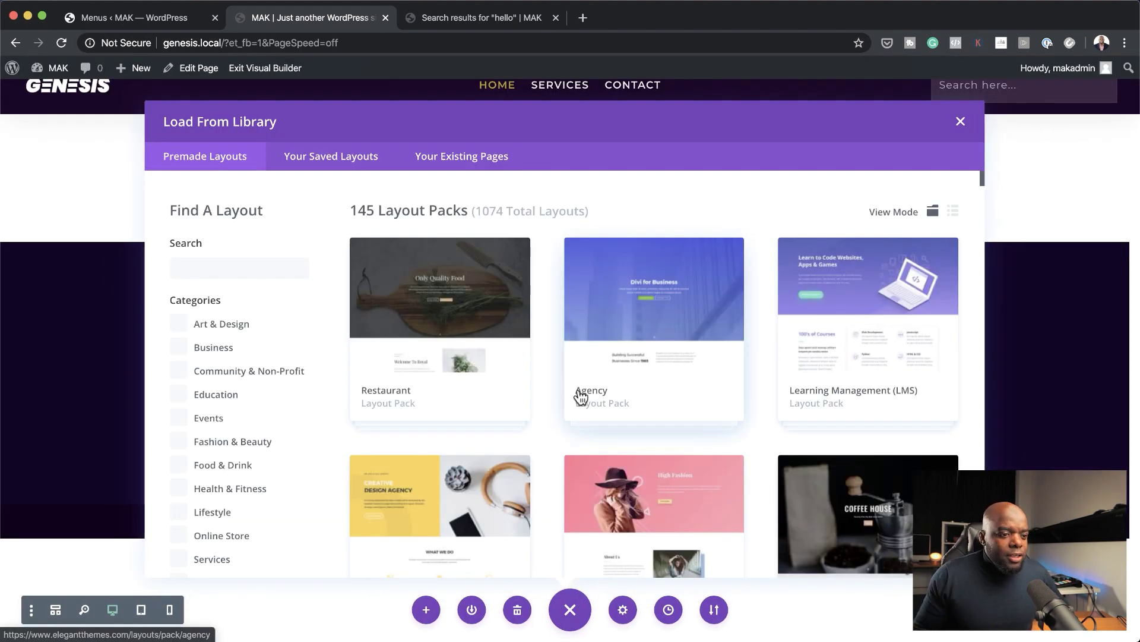
scroll(756, 481, down, 2)
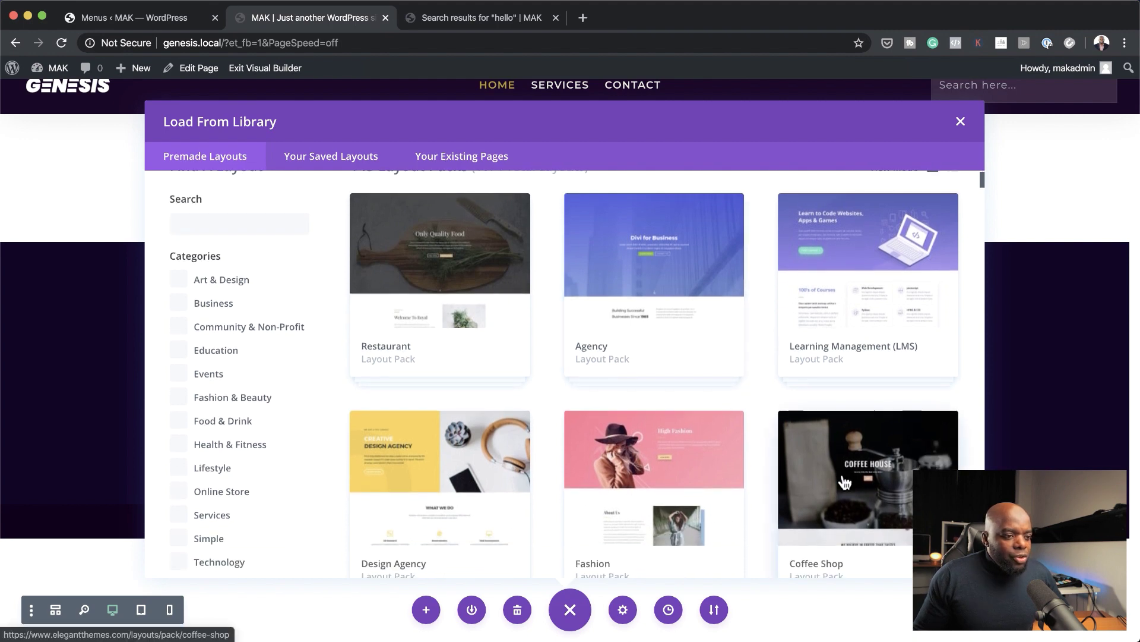
click(844, 482)
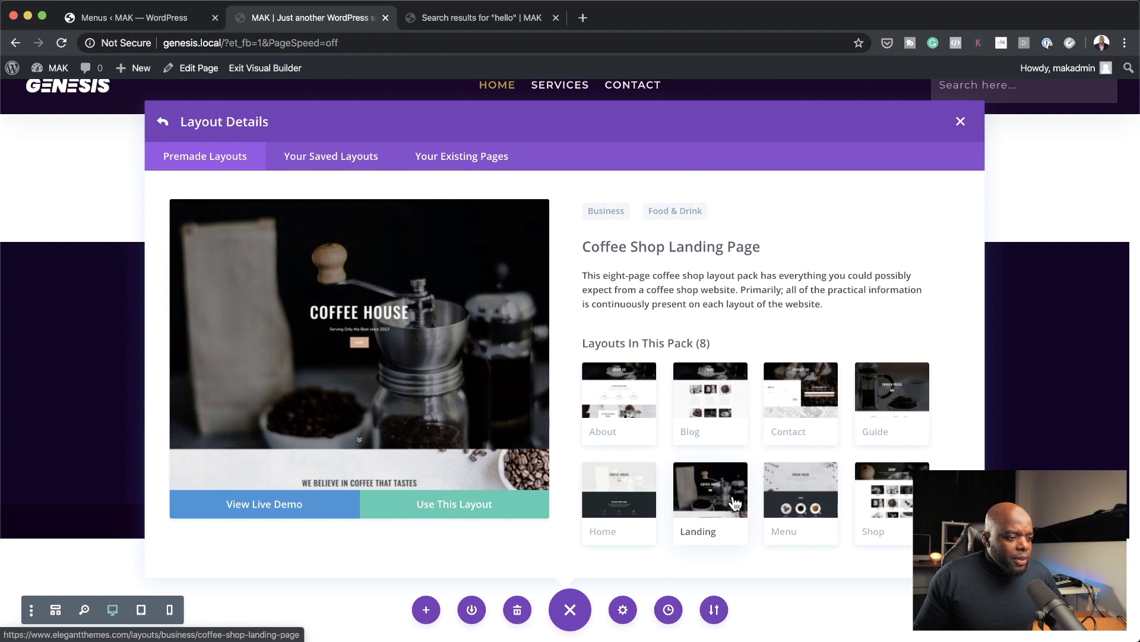
click(454, 505)
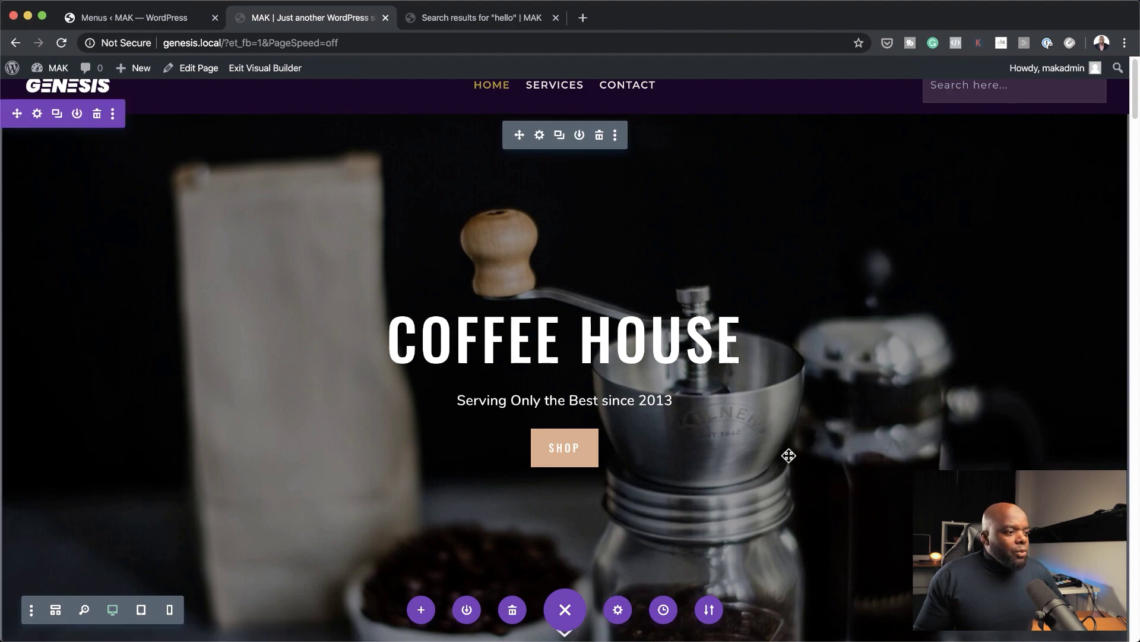
scroll(789, 455, down, 10)
scroll(789, 455, down, 15)
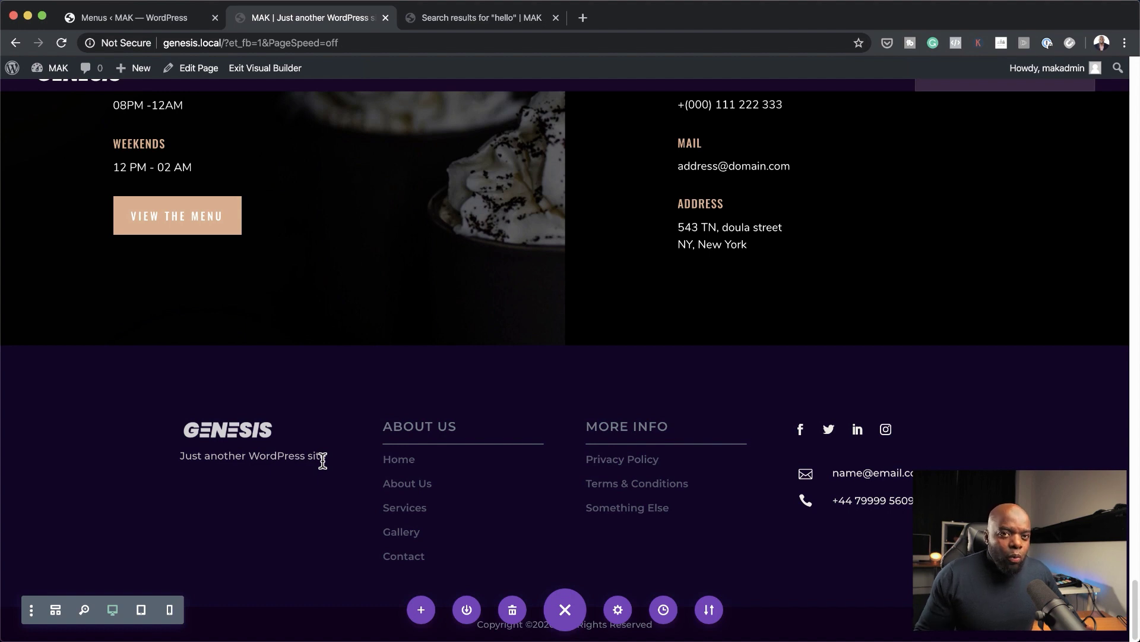
click(155, 18)
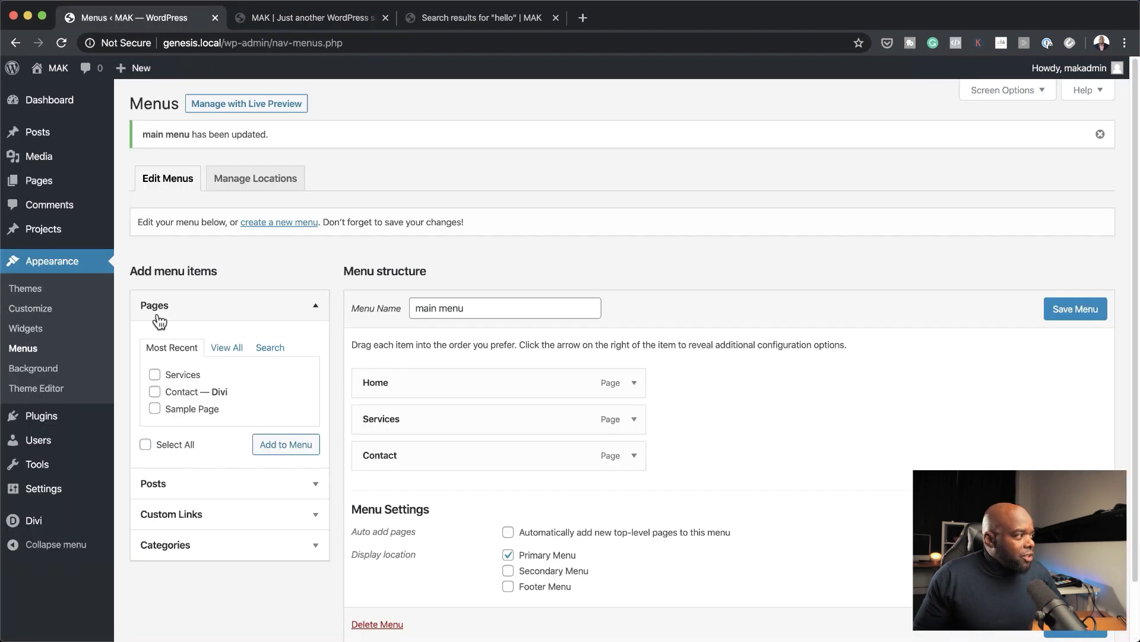
Prefix the Tagline with 'This is Genesis ' in General Settings and save
mouse_move(58, 493)
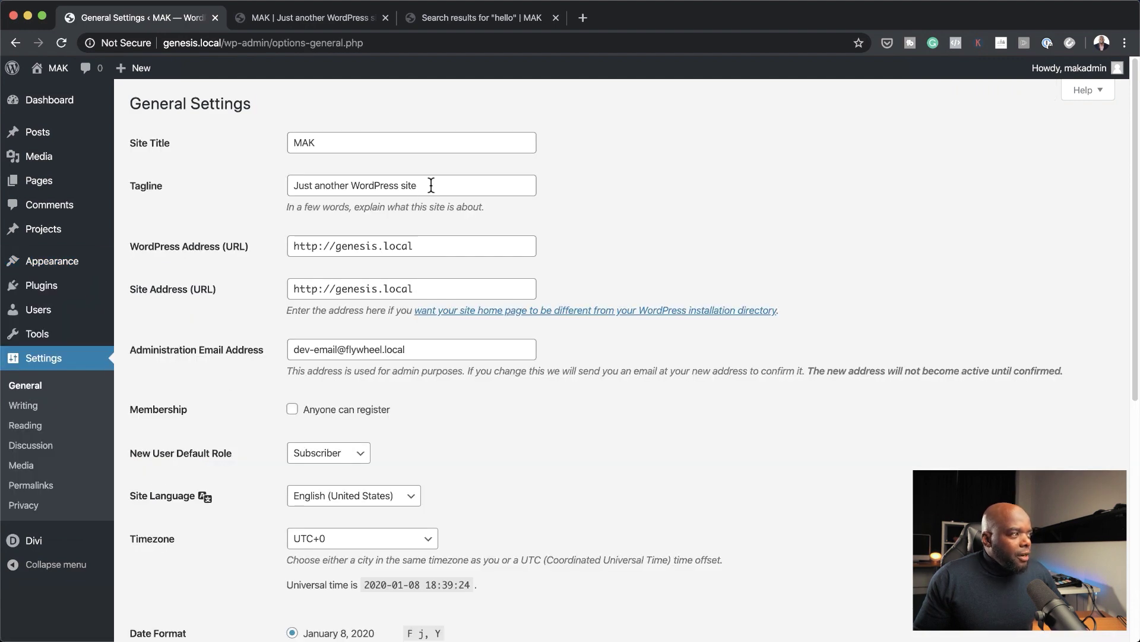
click(293, 185)
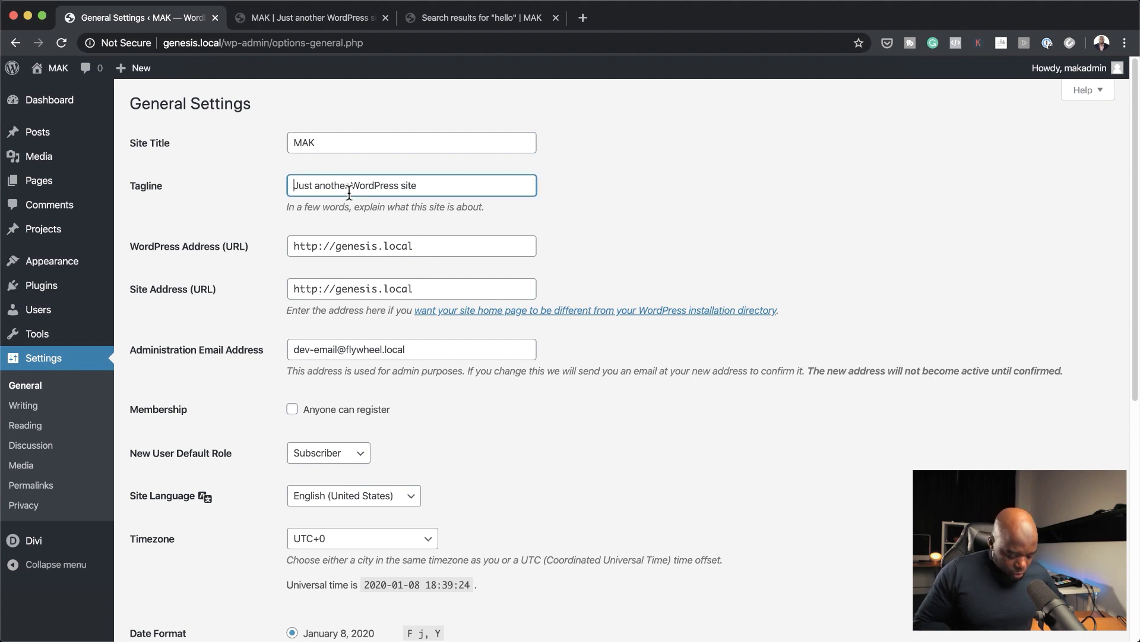
text(This is )
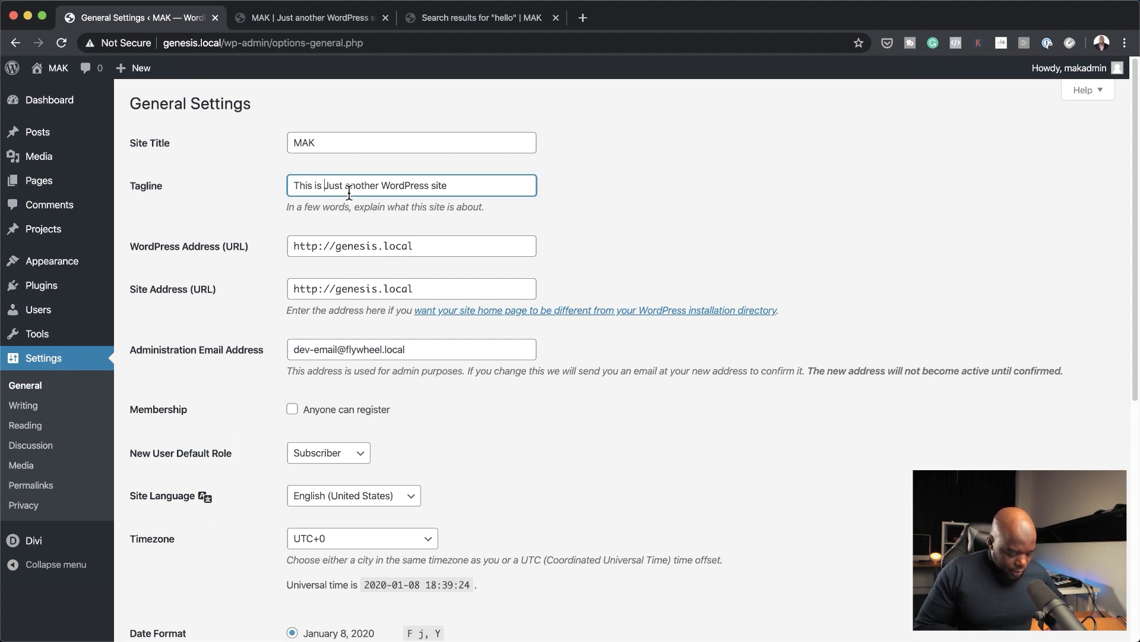
text(Genesis)
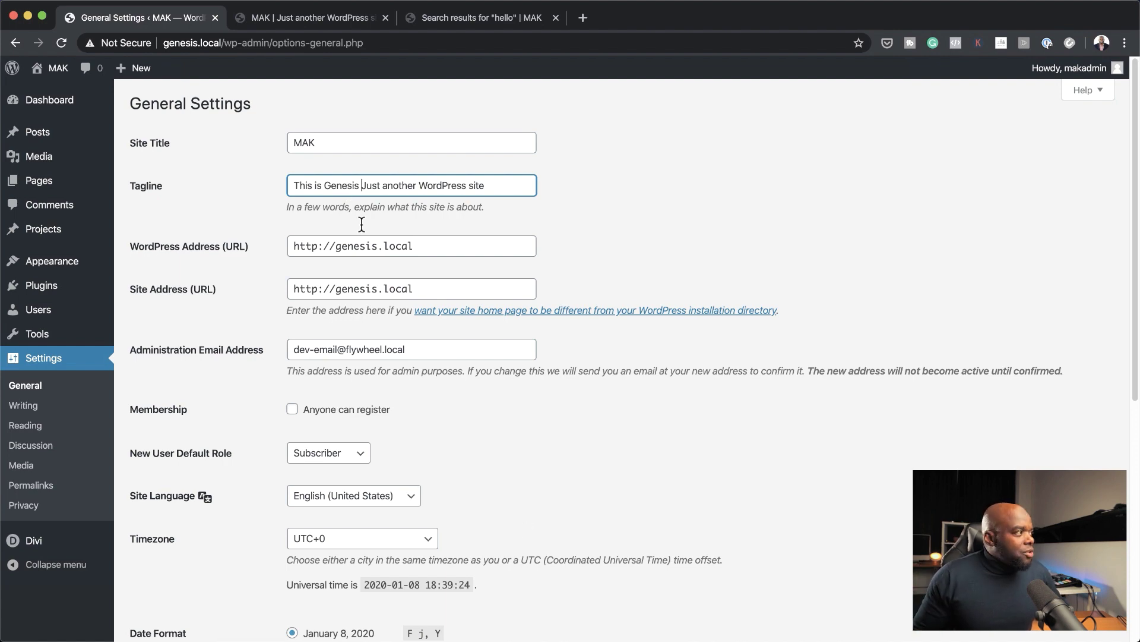
scroll(368, 480, down, 7)
click(166, 568)
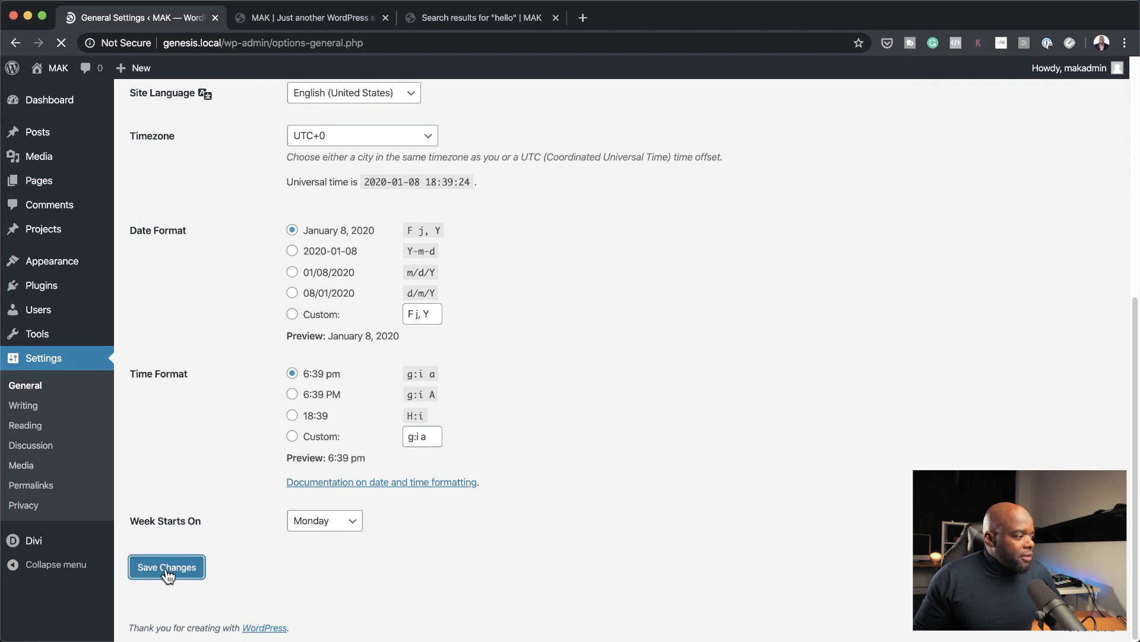
Reload the live site and scroll to the footer to confirm the new tagline
click(294, 21)
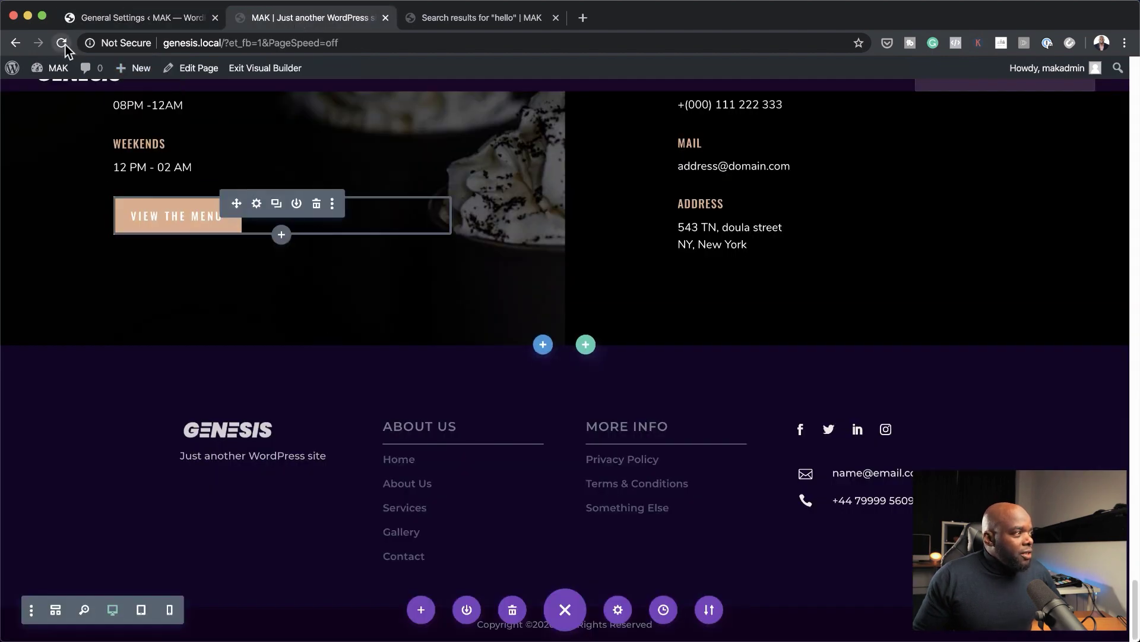
click(63, 44)
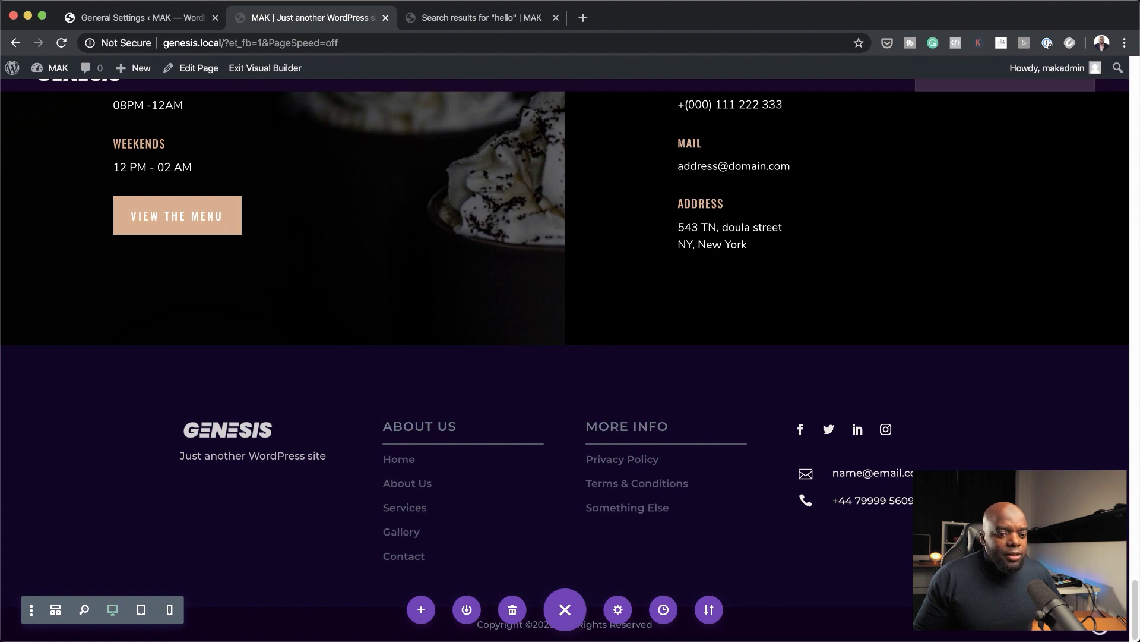
scroll(520, 468, down, 15)
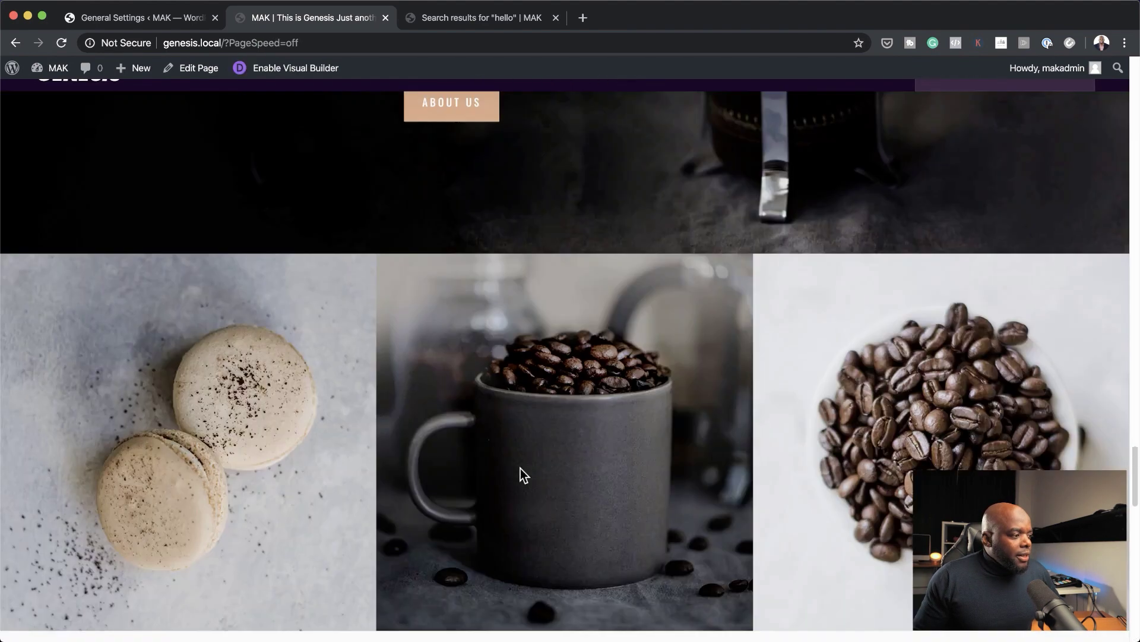
scroll(520, 468, down, 15)
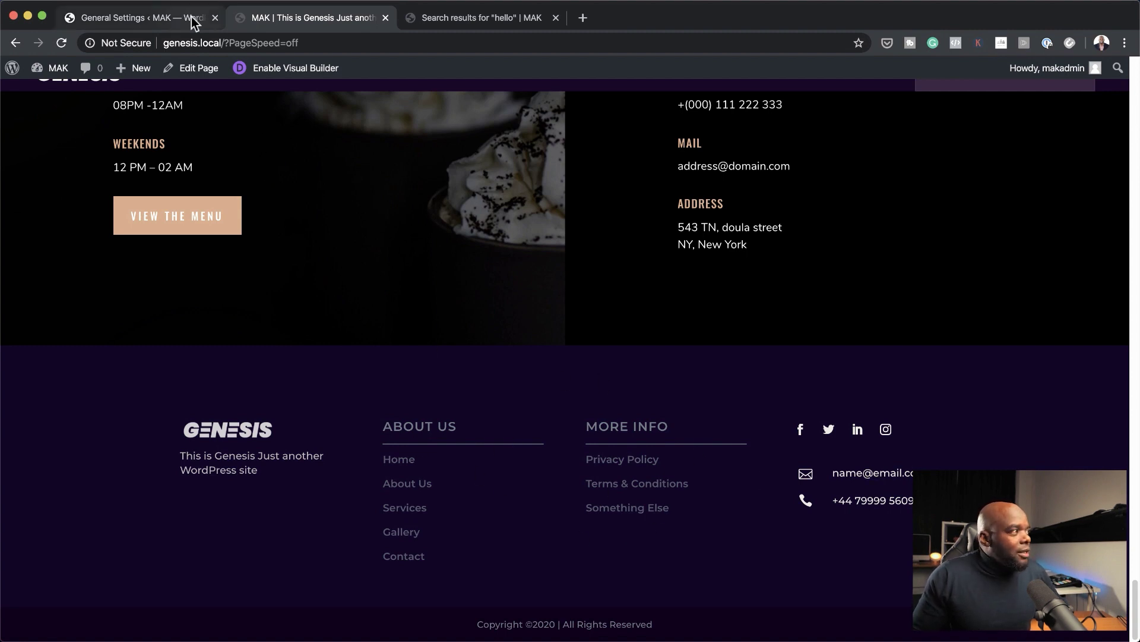
click(175, 21)
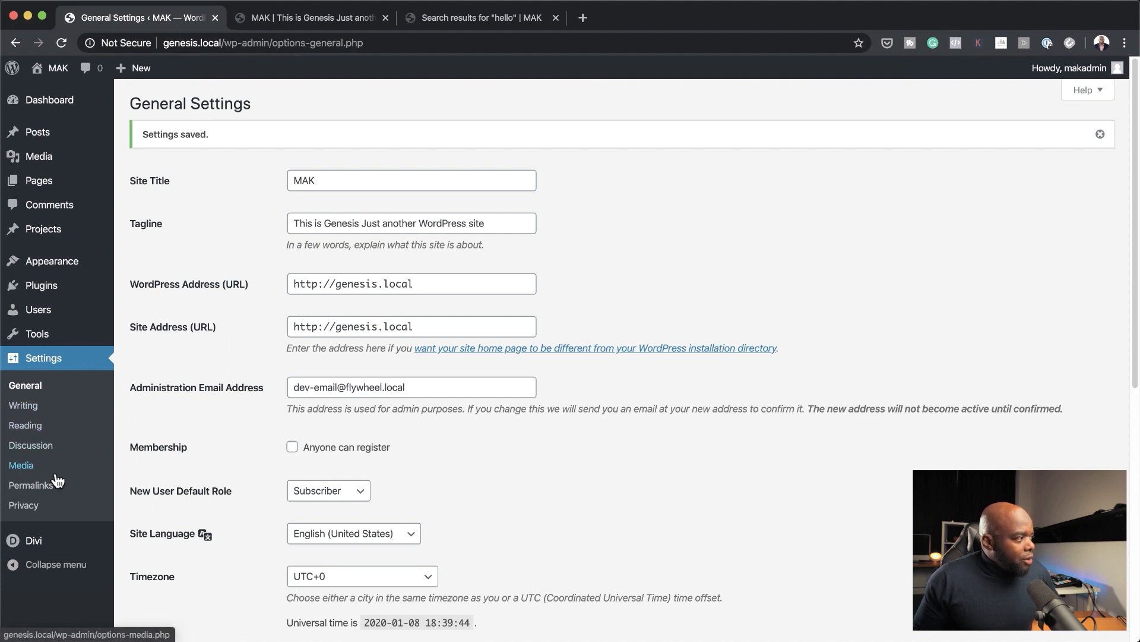
Open the Global Header layout of the Default Website Template for editing
mouse_move(70, 282)
mouse_move(77, 540)
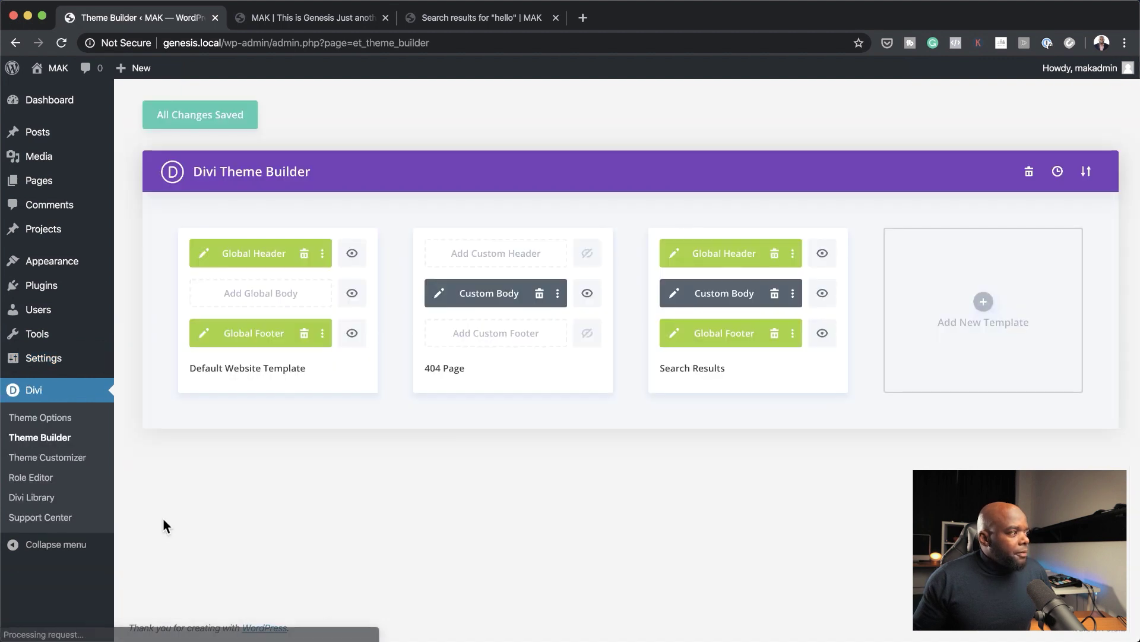
click(203, 254)
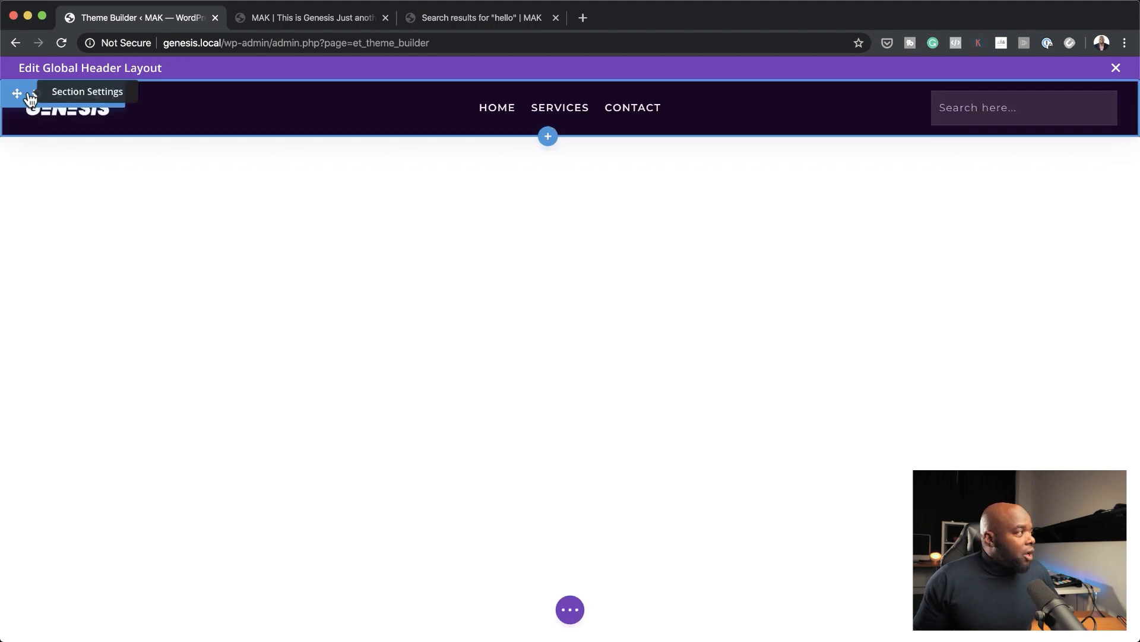
Set the header section background to dark green #294700, then save and exit the layout
click(38, 94)
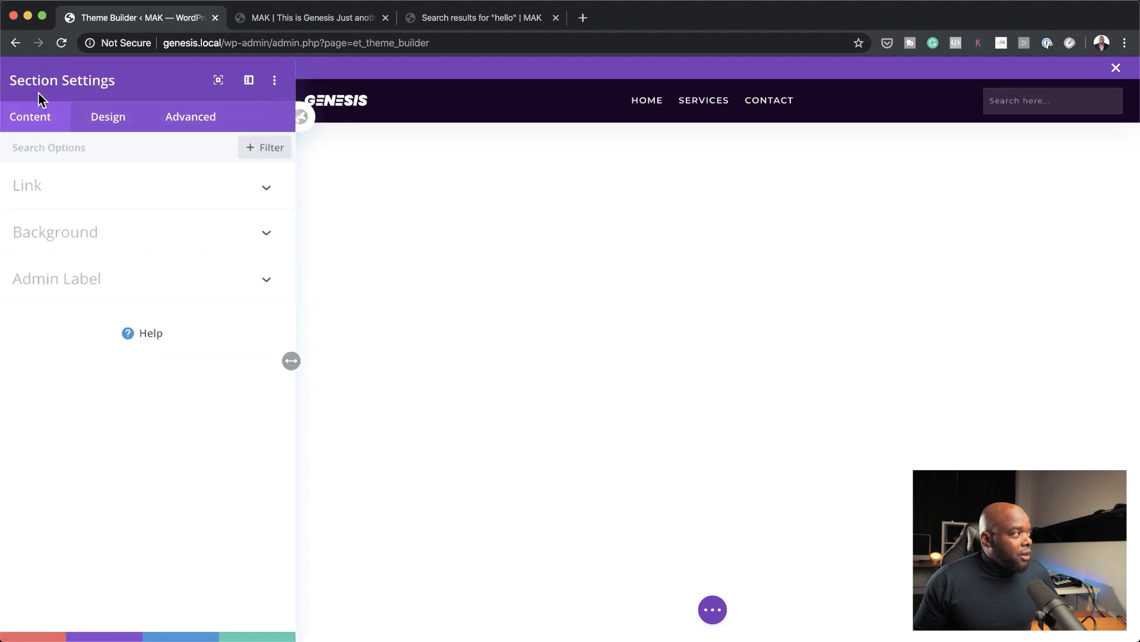
click(95, 247)
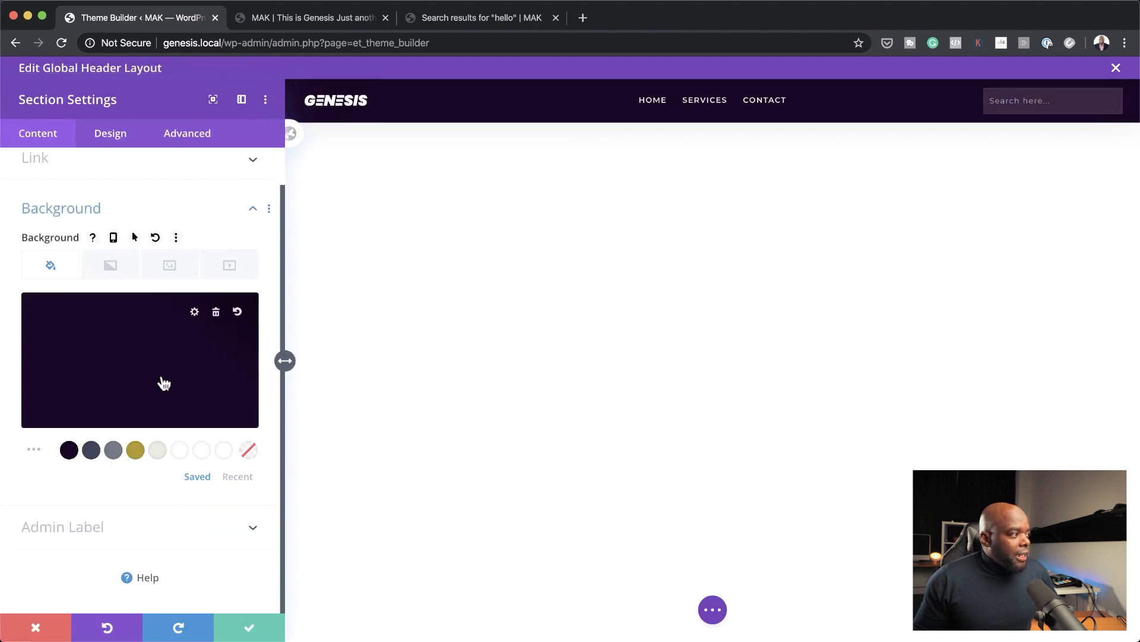
click(140, 365)
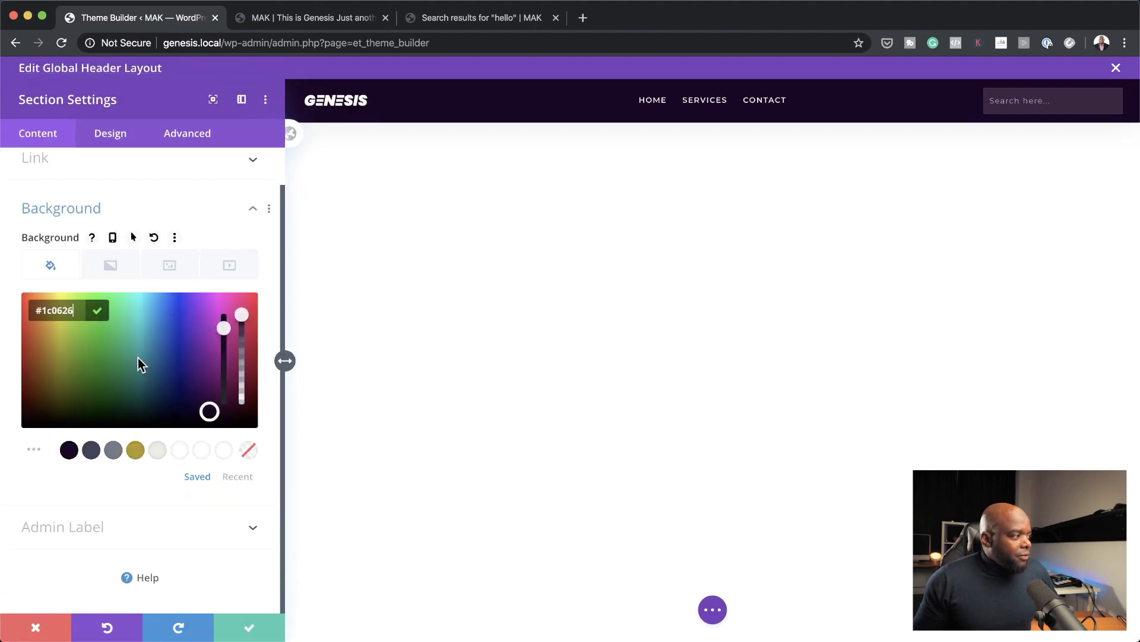
drag(209, 409, 87, 393)
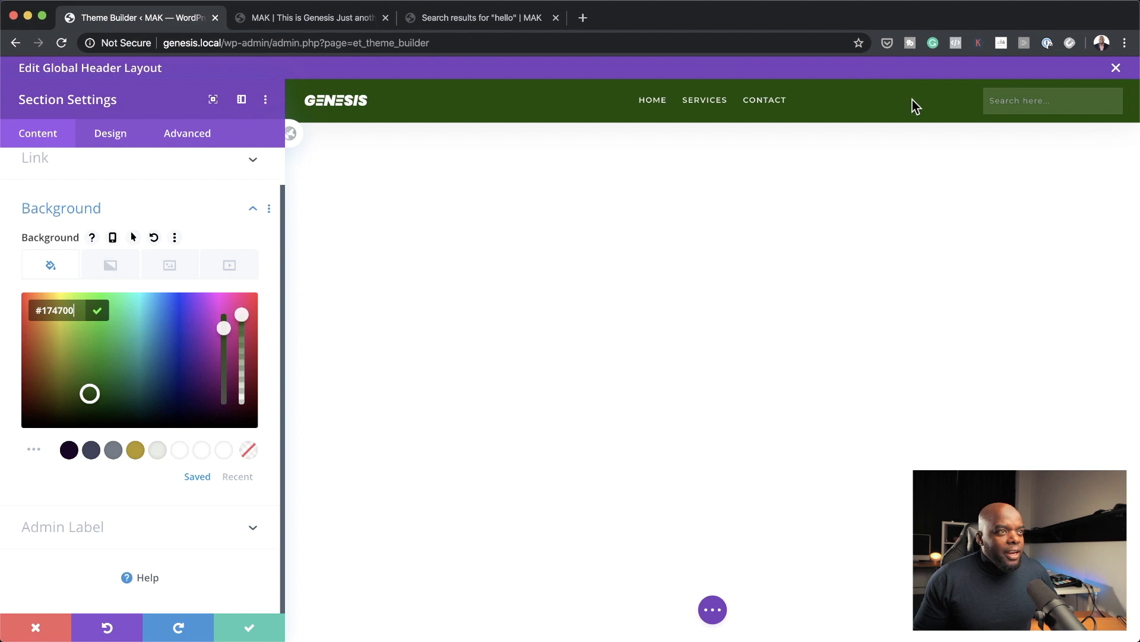
drag(89, 393, 78, 390)
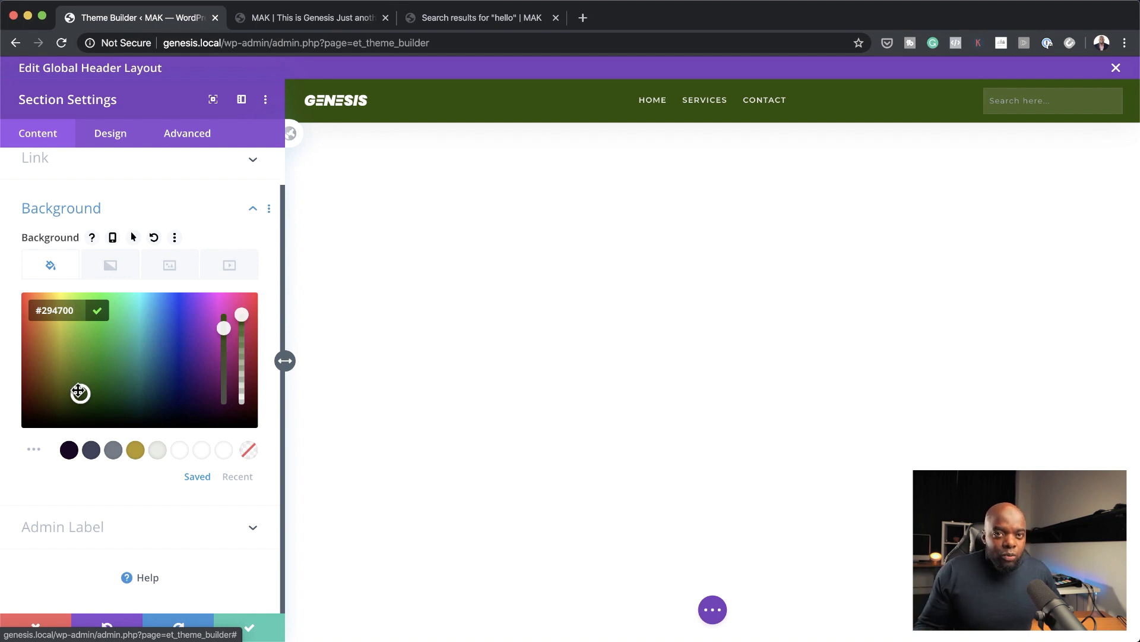
click(249, 628)
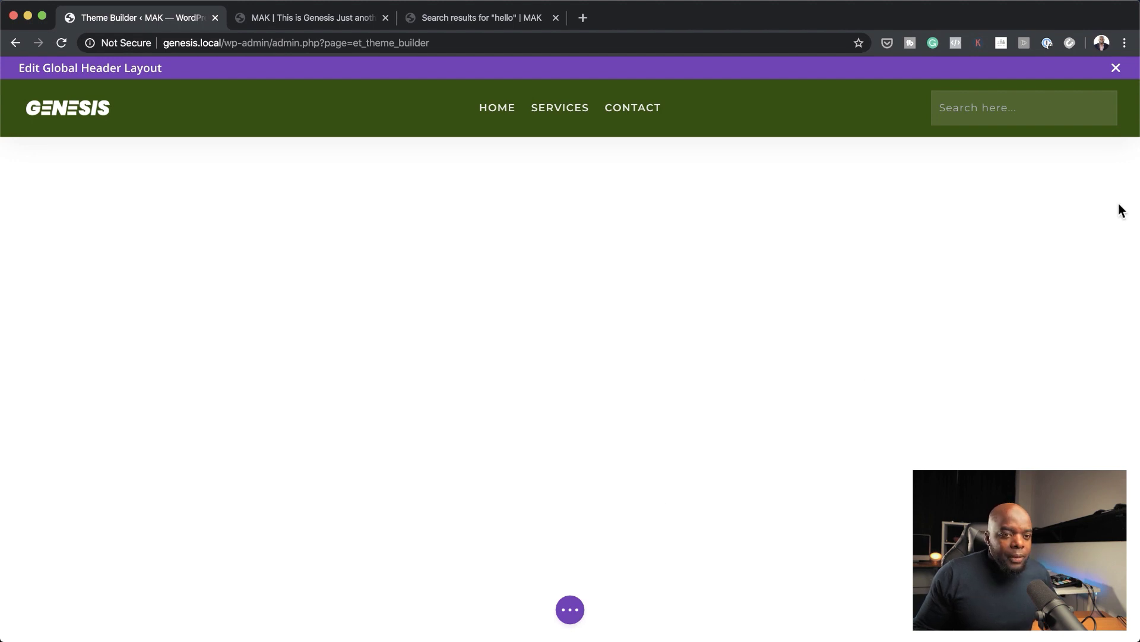
click(1117, 68)
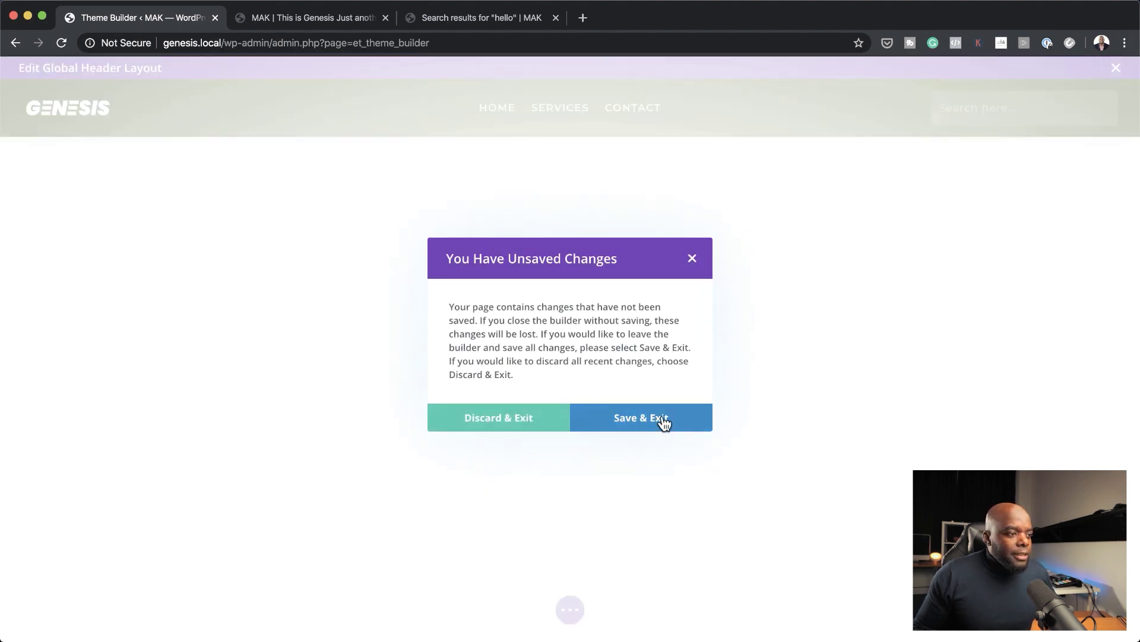
click(663, 419)
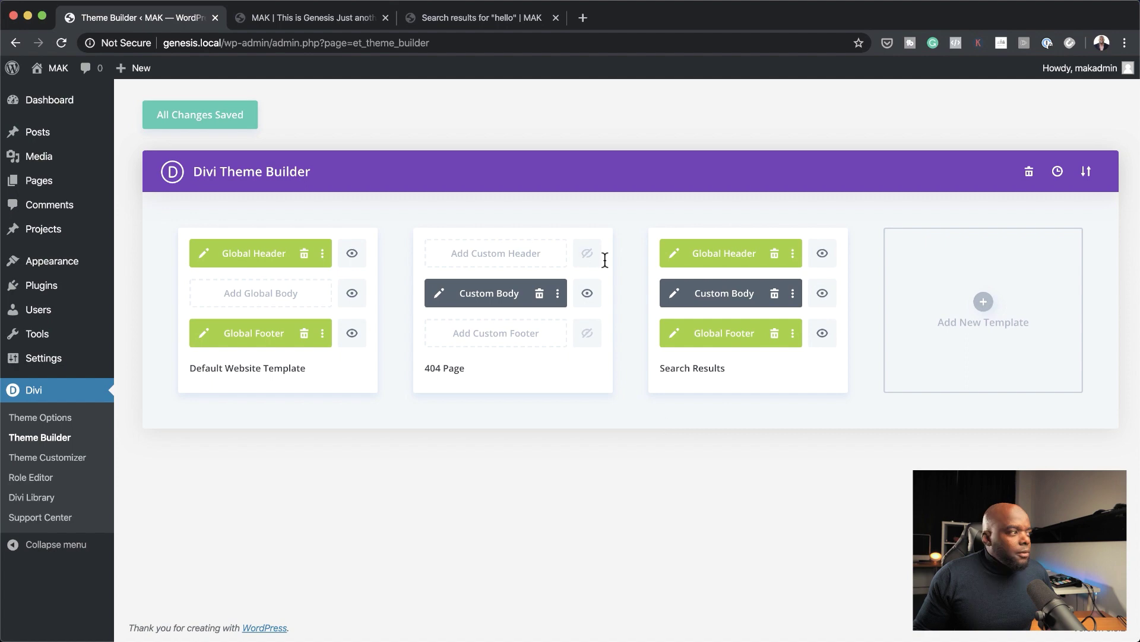
Save all Theme Builder changes and reload the genesis.local homepage to confirm the green header
click(211, 125)
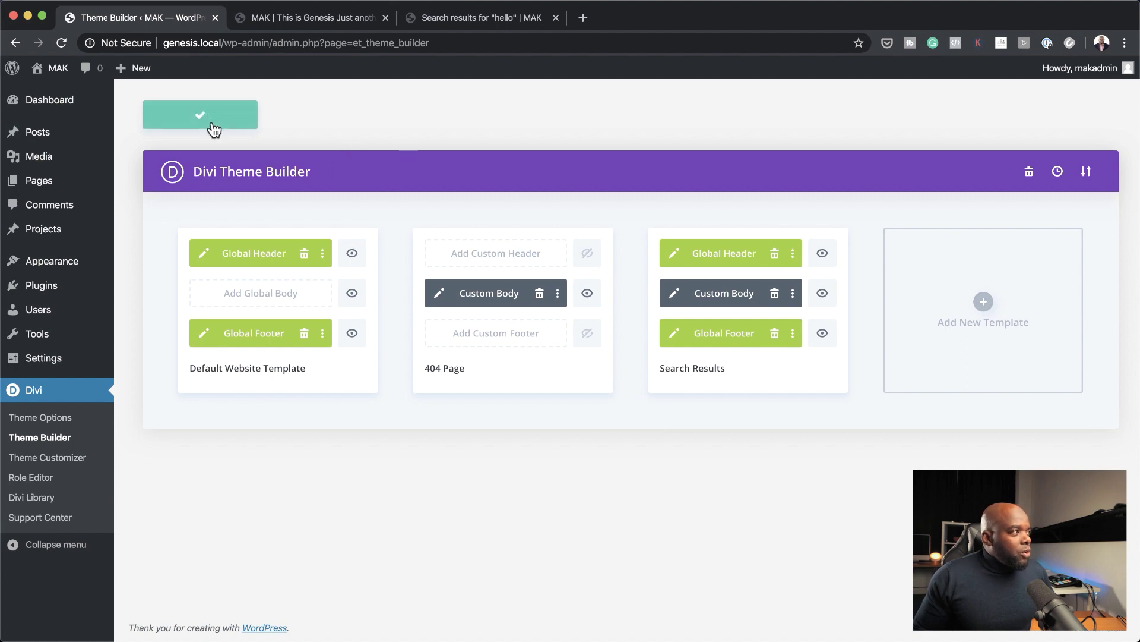
click(329, 16)
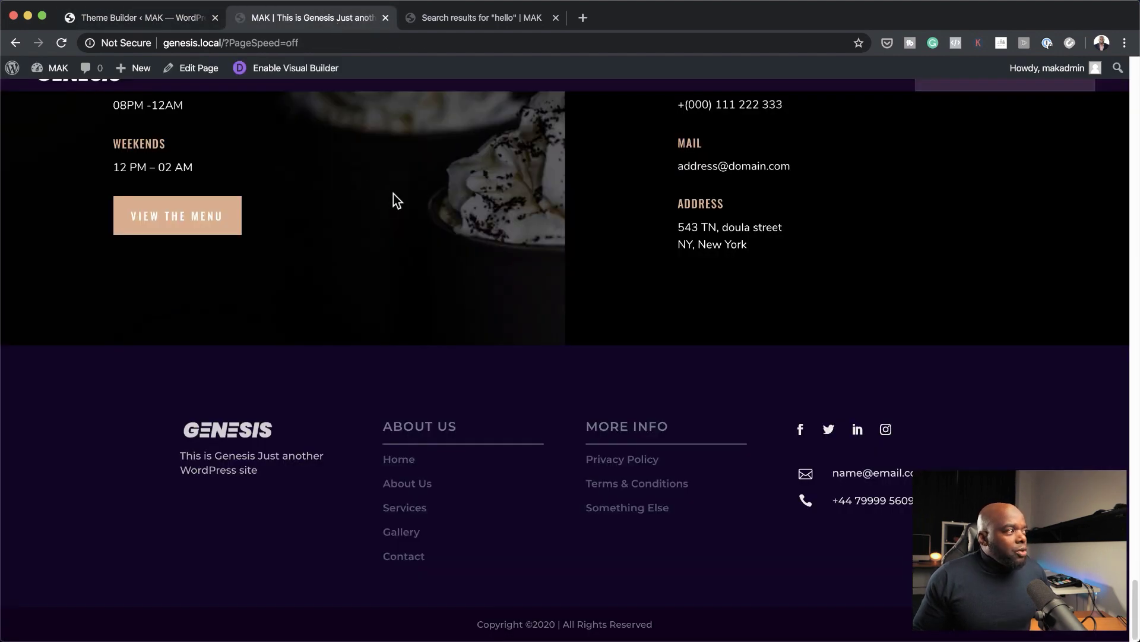
key(super+r)
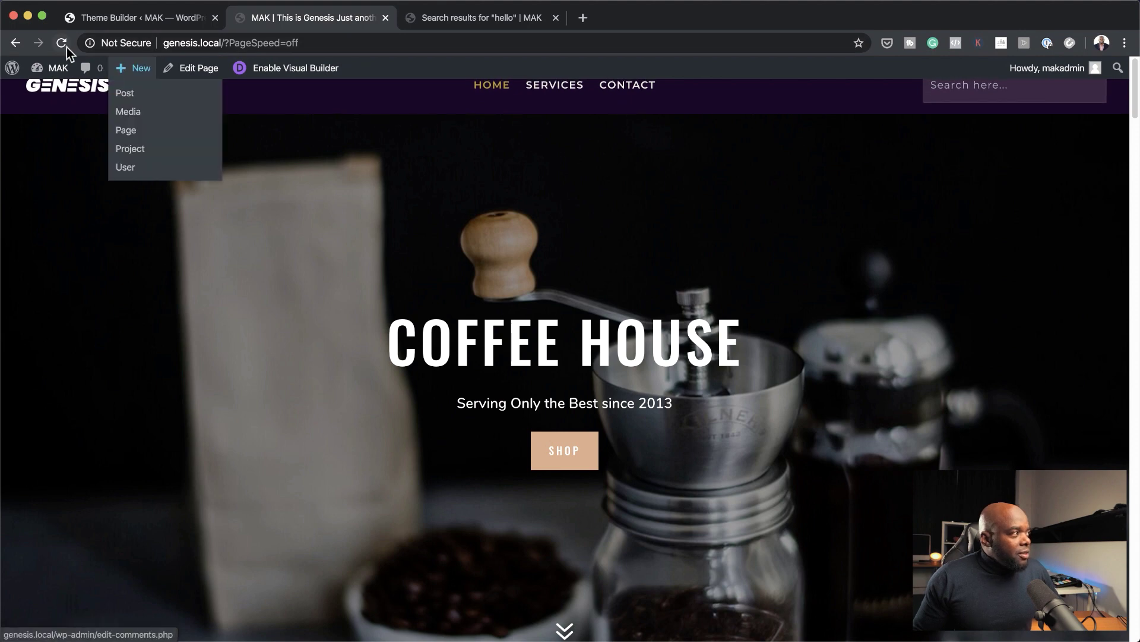
click(64, 44)
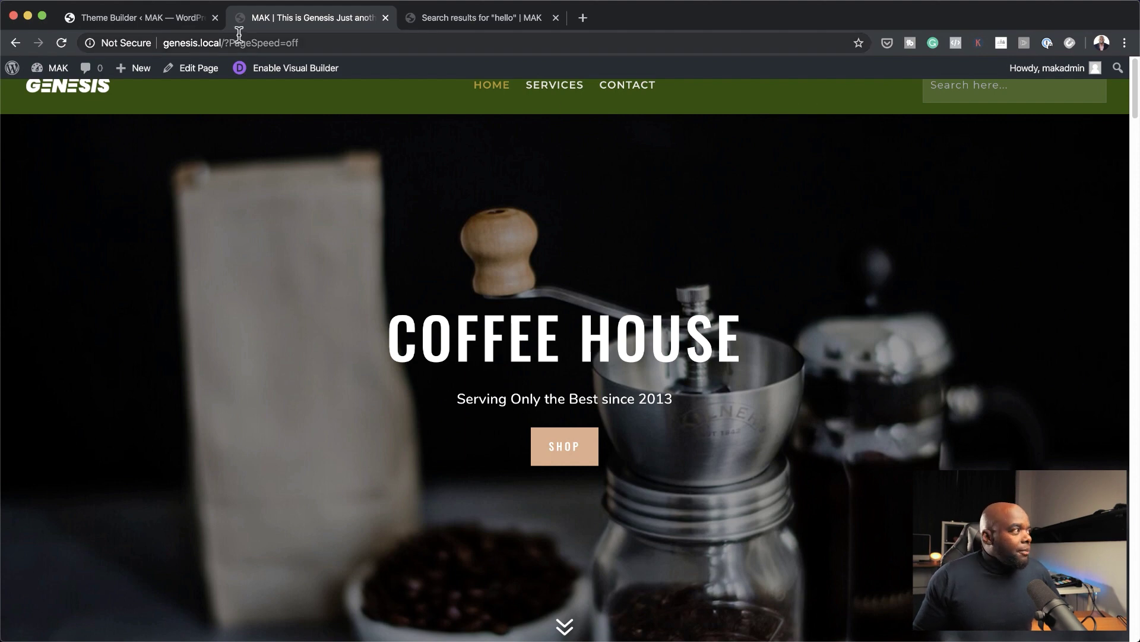
click(145, 21)
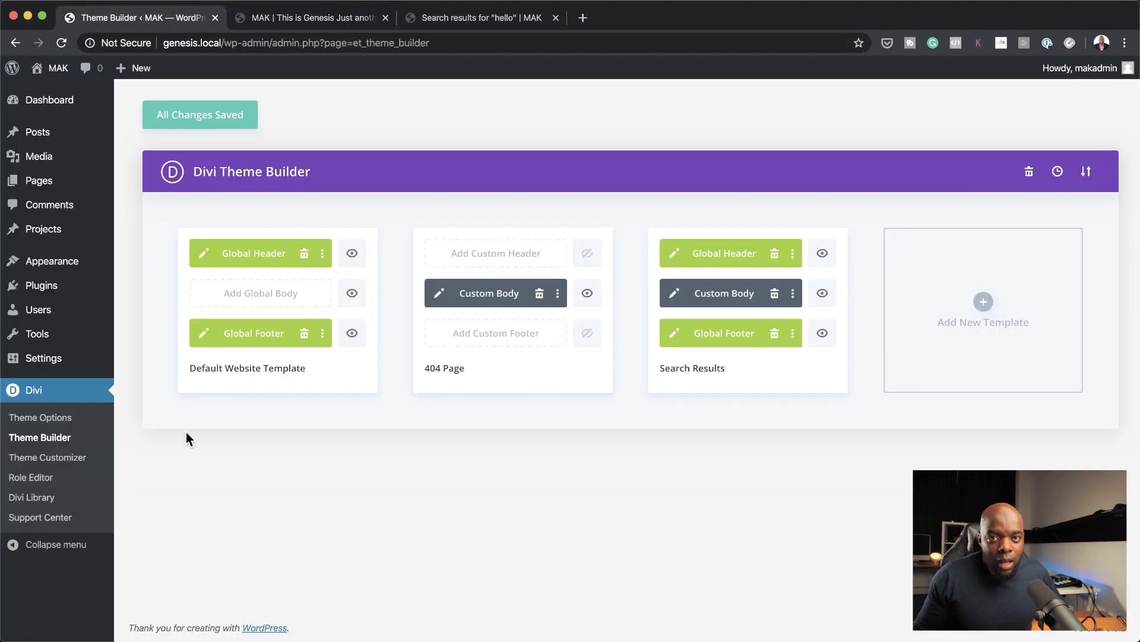
click(204, 333)
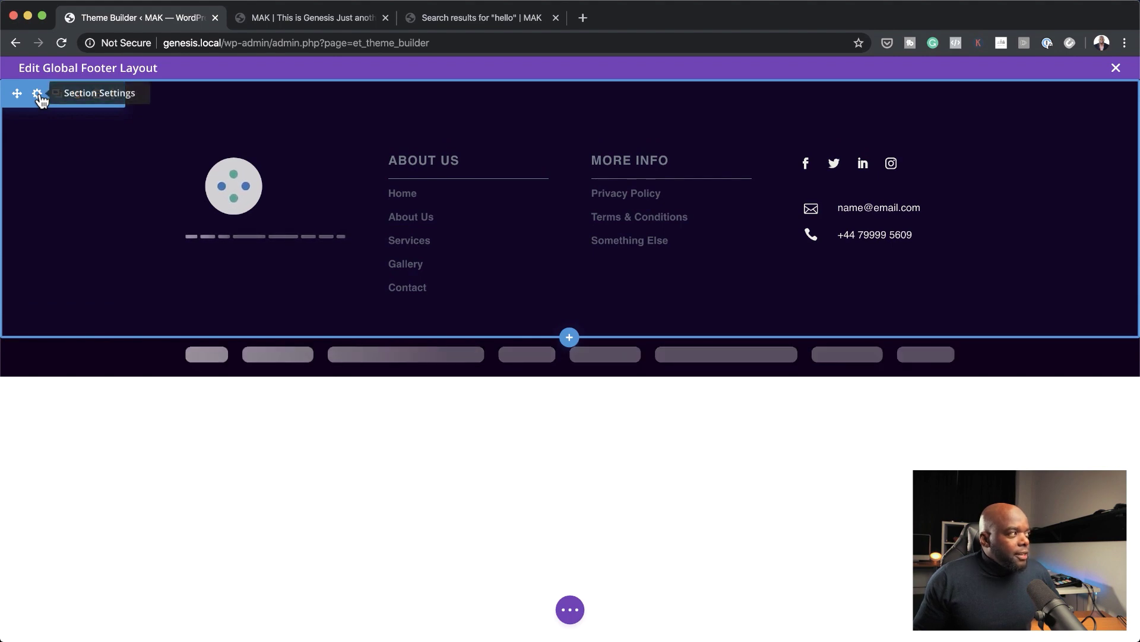
click(37, 93)
click(96, 244)
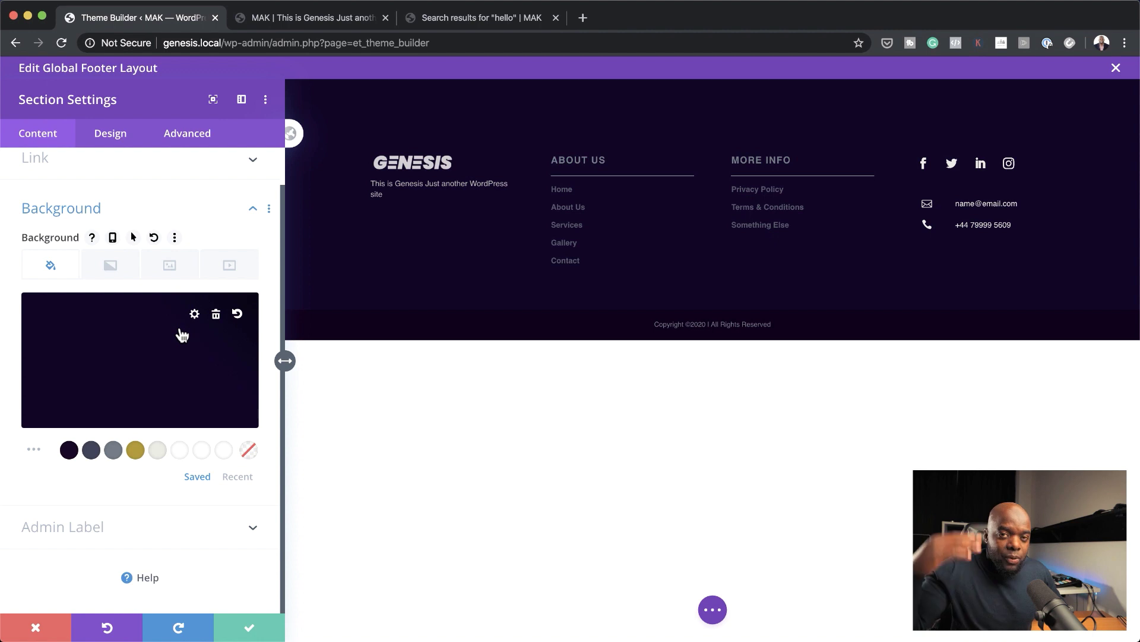
click(35, 622)
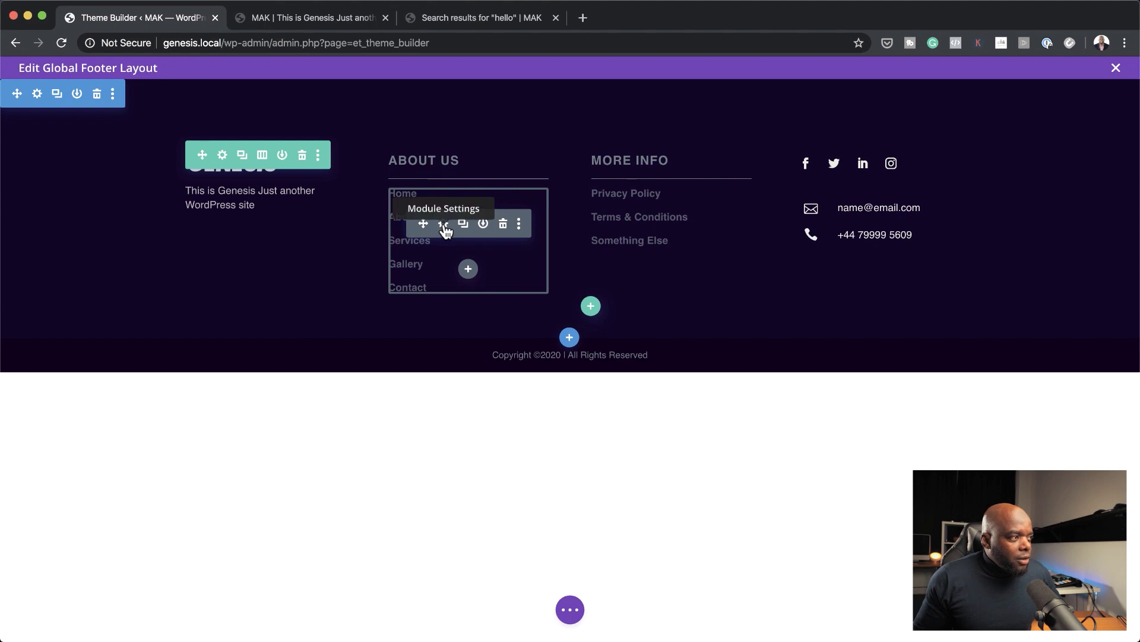
click(445, 230)
double_click(71, 390)
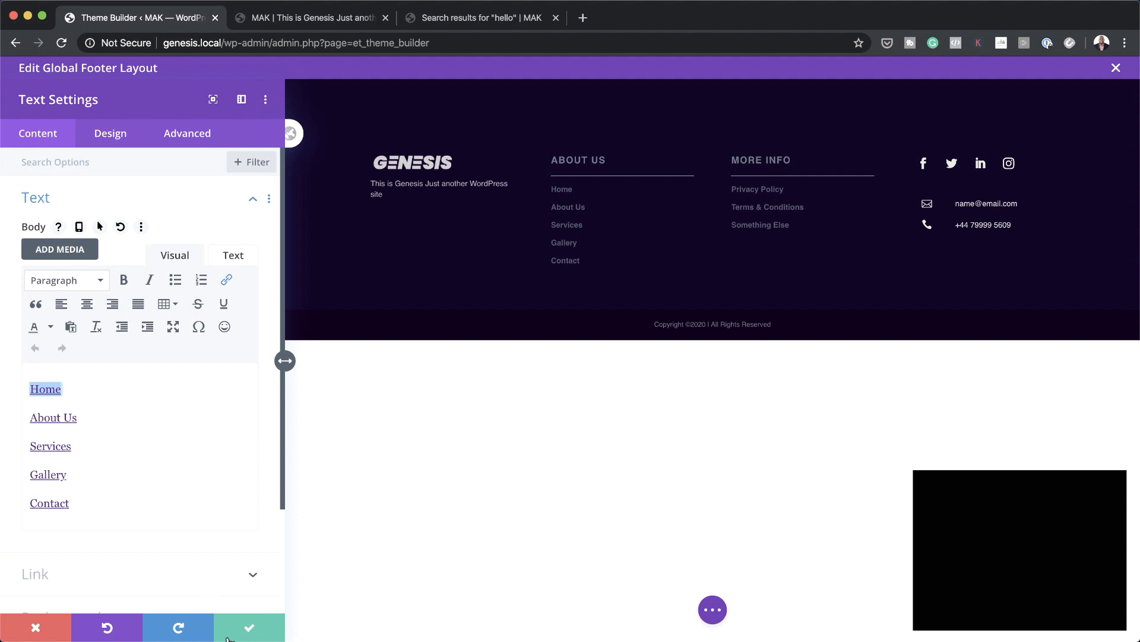
click(126, 134)
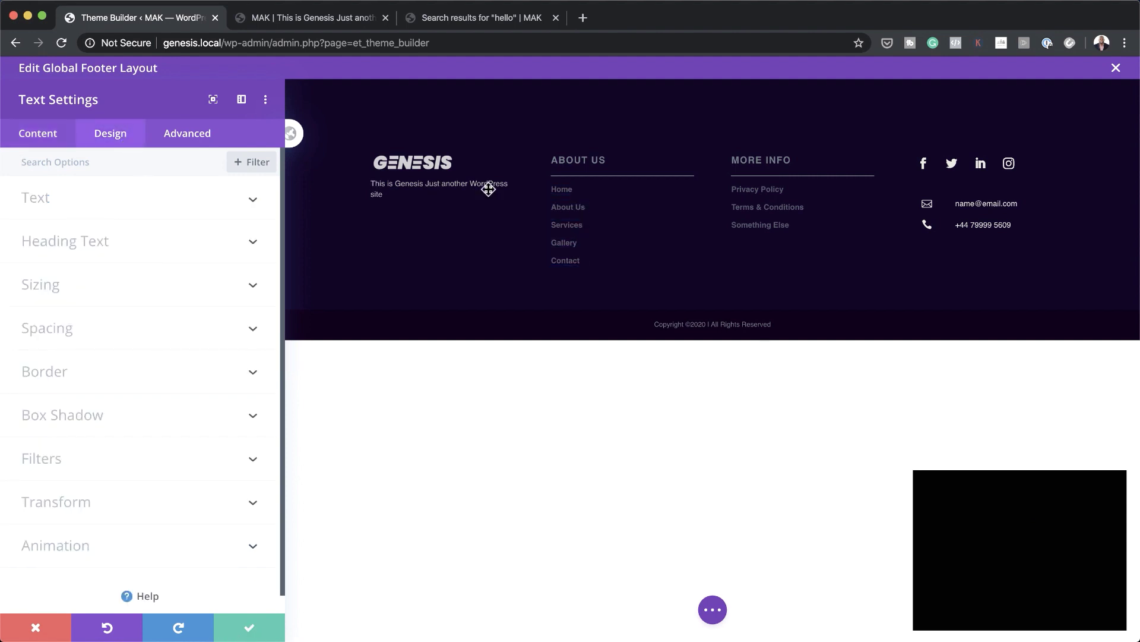
click(556, 191)
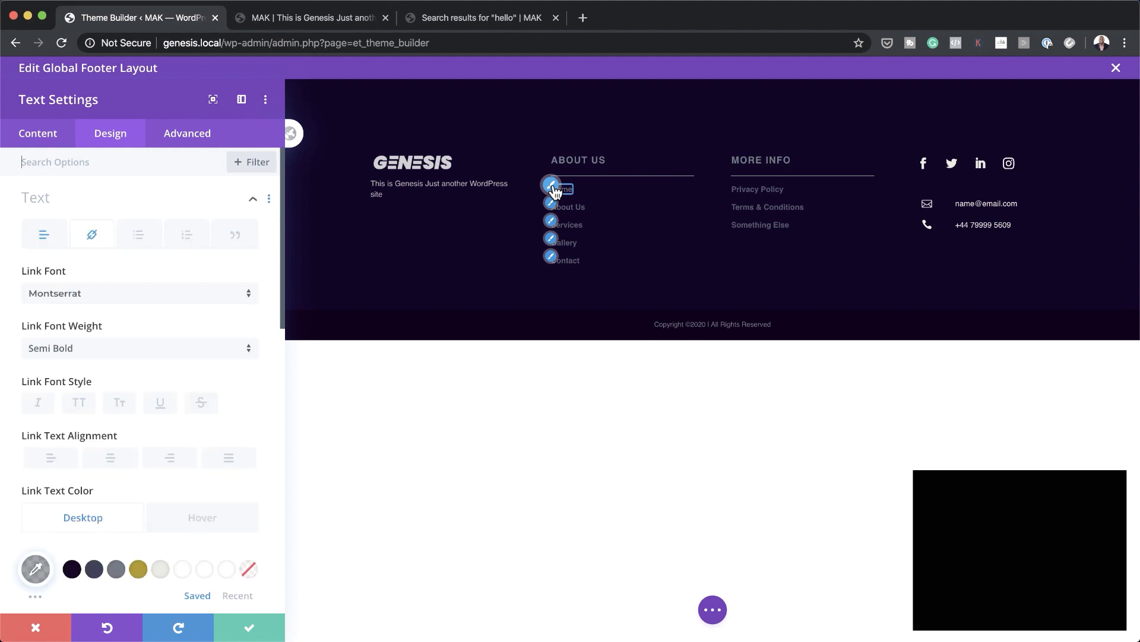
click(117, 571)
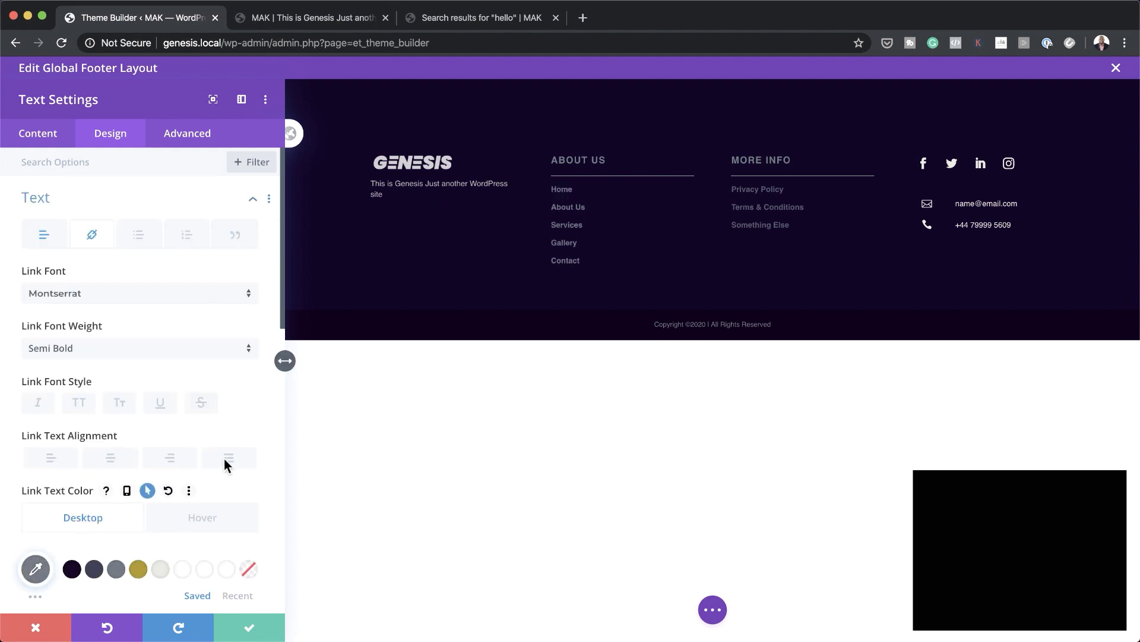
click(36, 628)
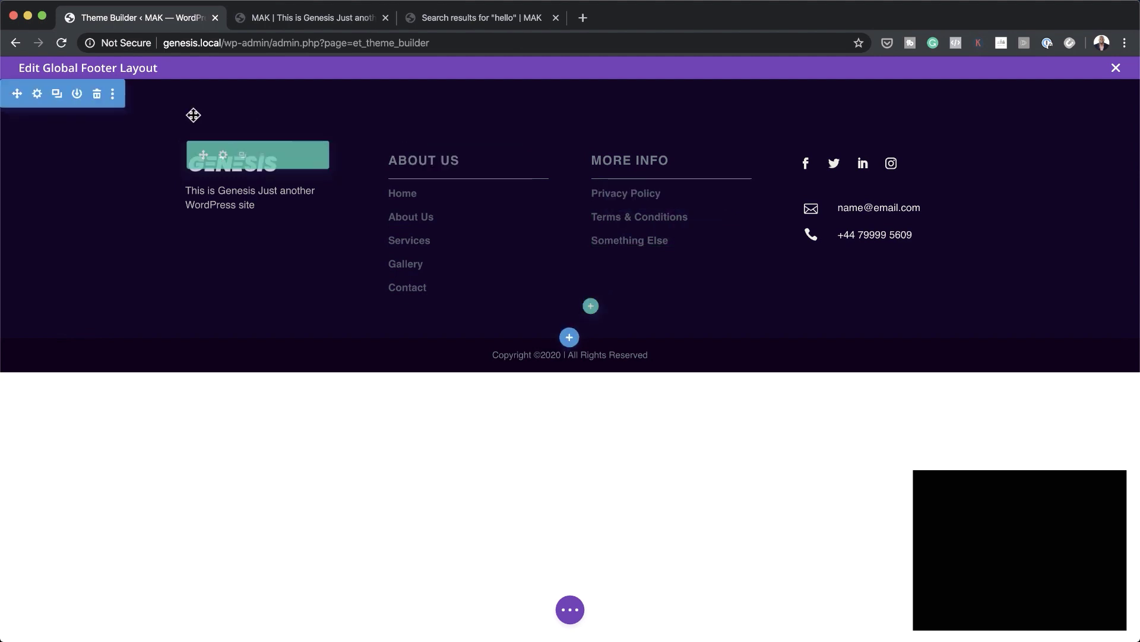
click(1116, 69)
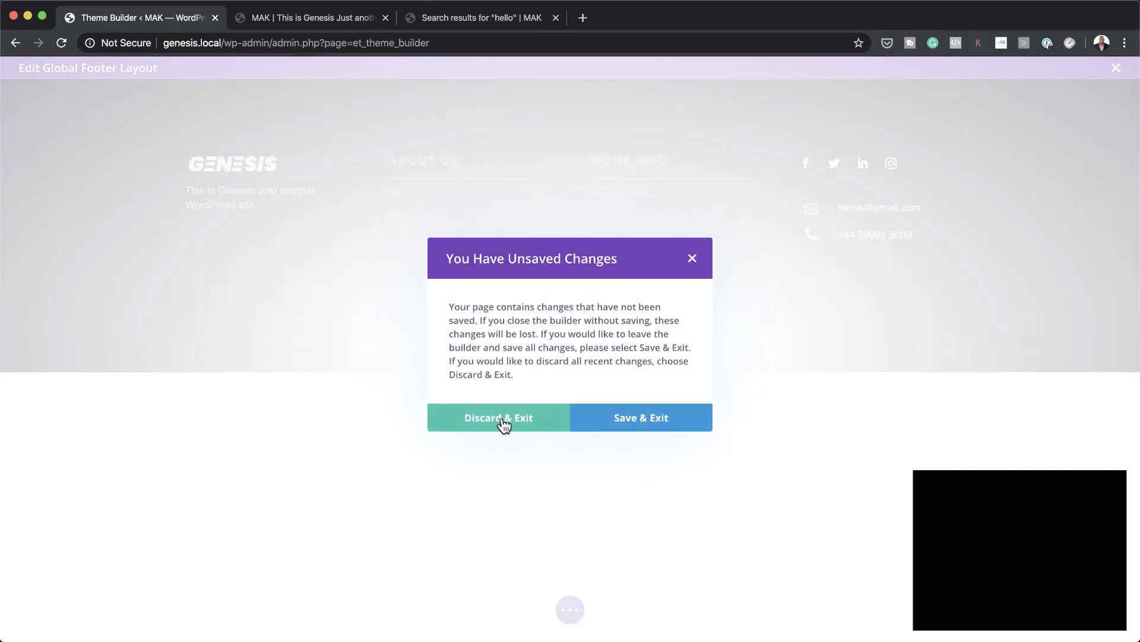
click(502, 419)
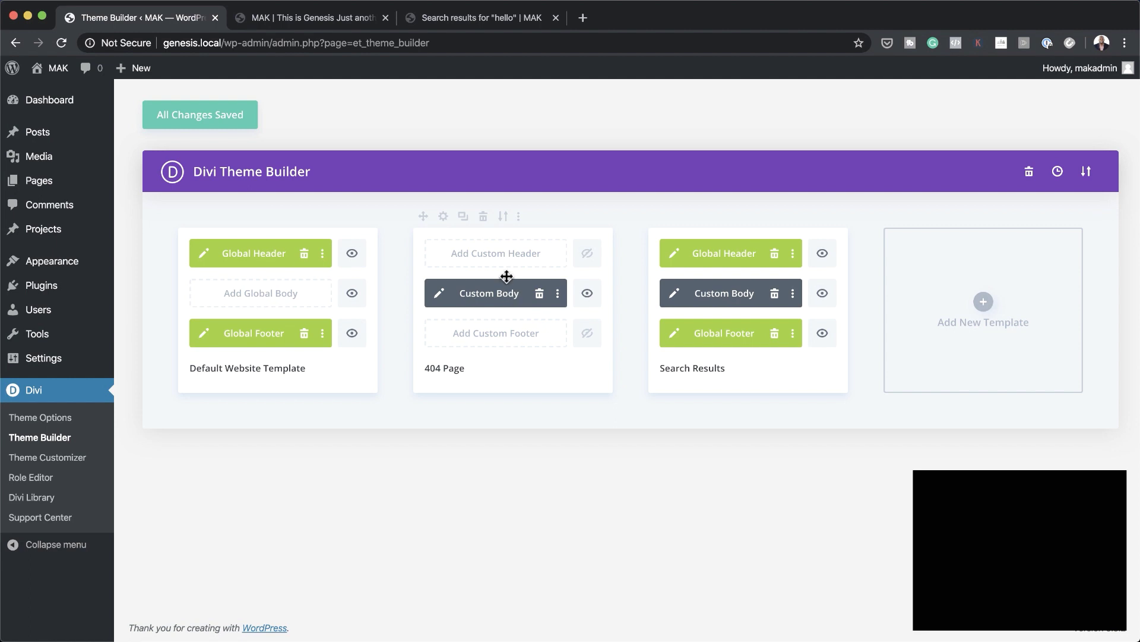
Save the templates and reload the 'hello' search results to verify the green header
click(231, 116)
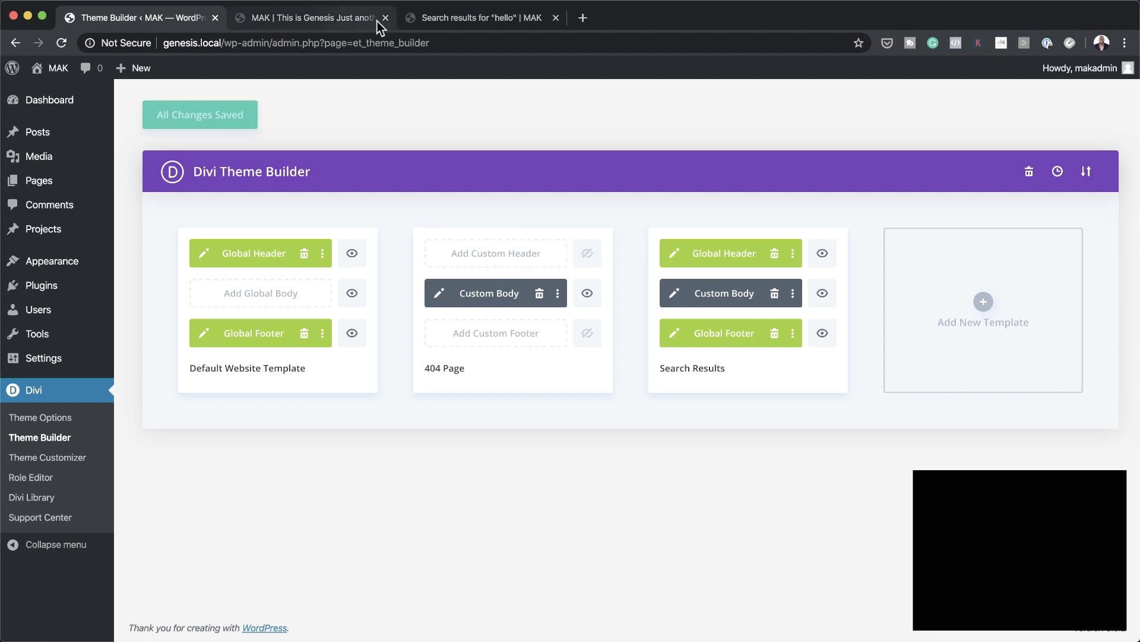
click(449, 18)
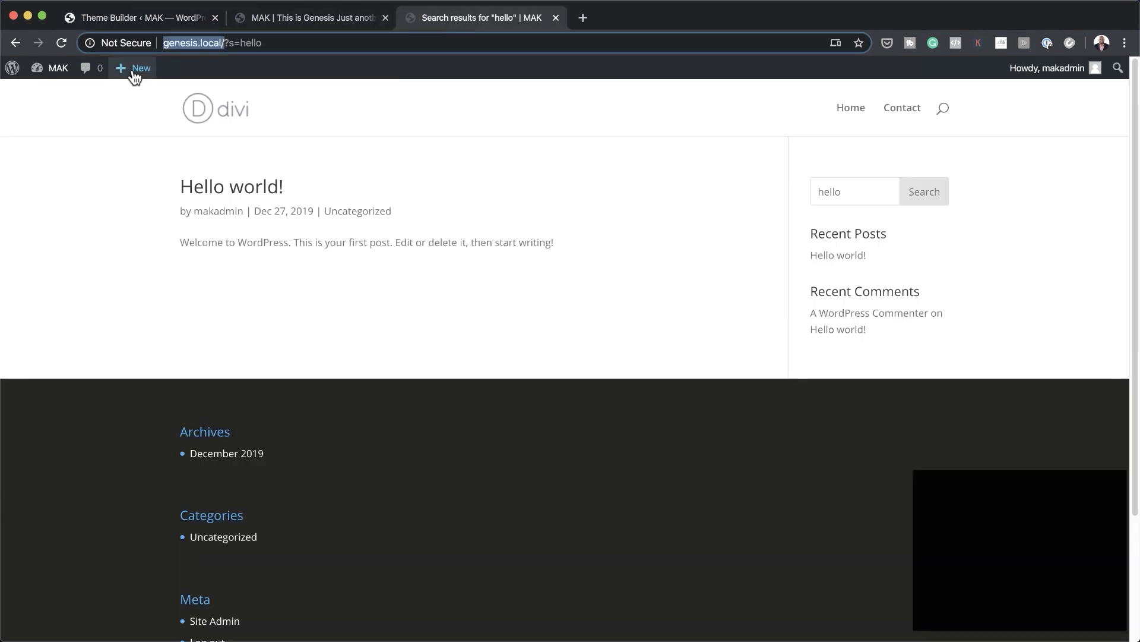
click(63, 44)
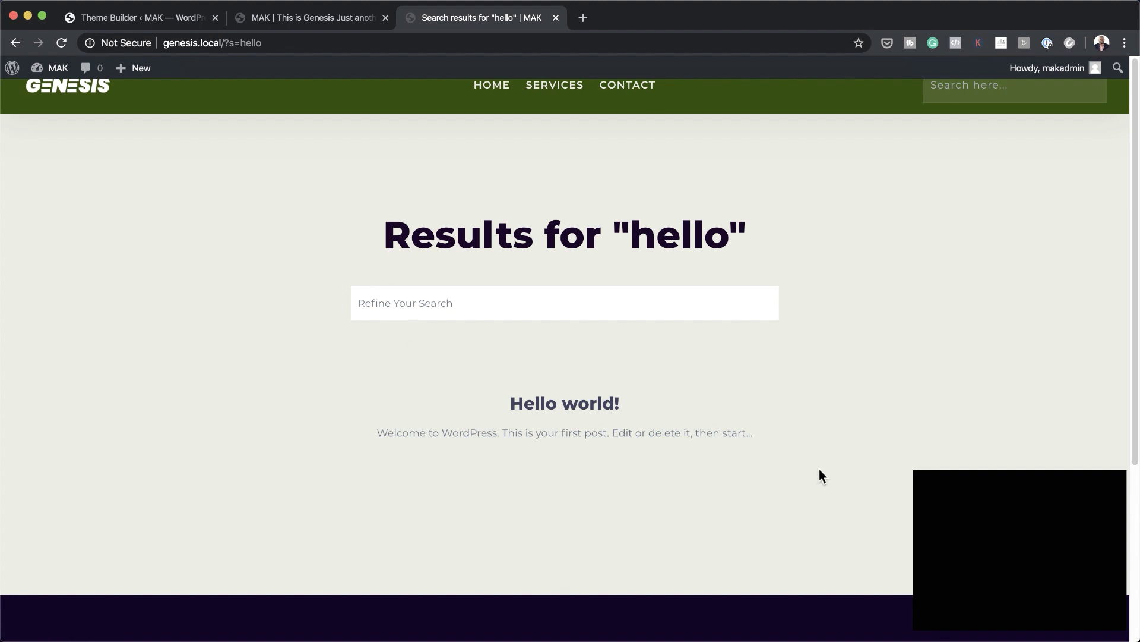
scroll(815, 482, down, 5)
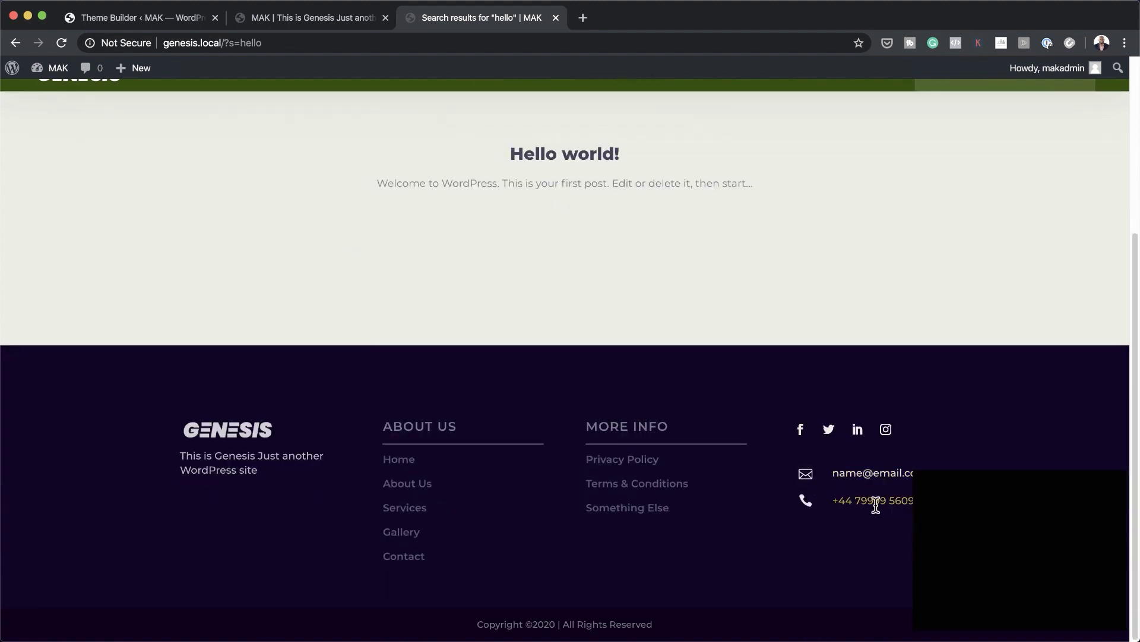
scroll(876, 505, up, 5)
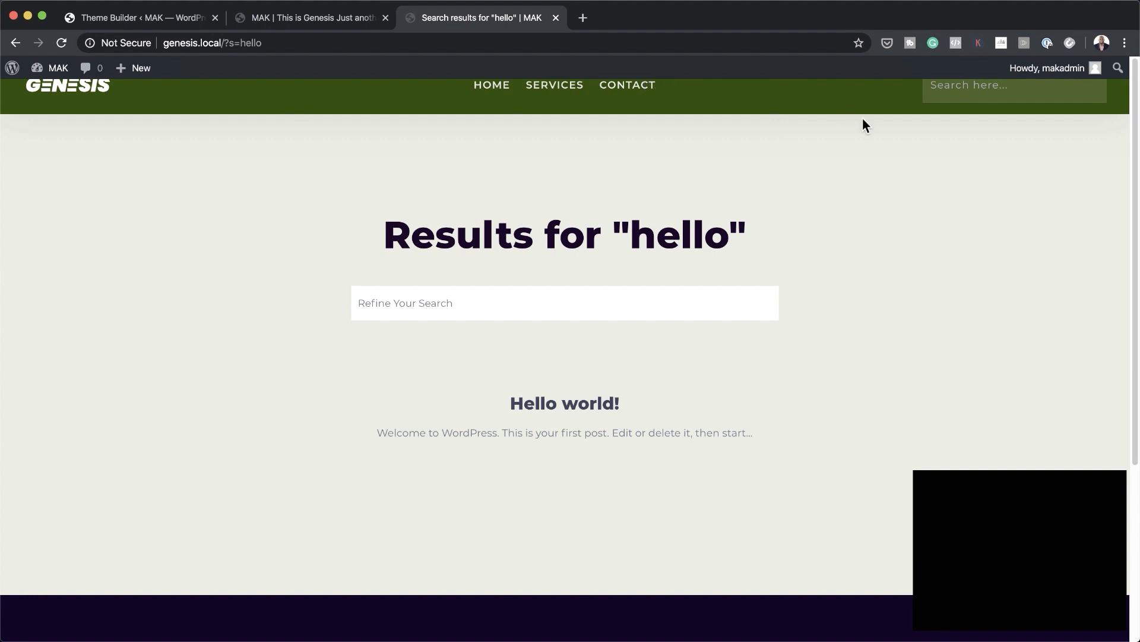
mouse_move(1059, 72)
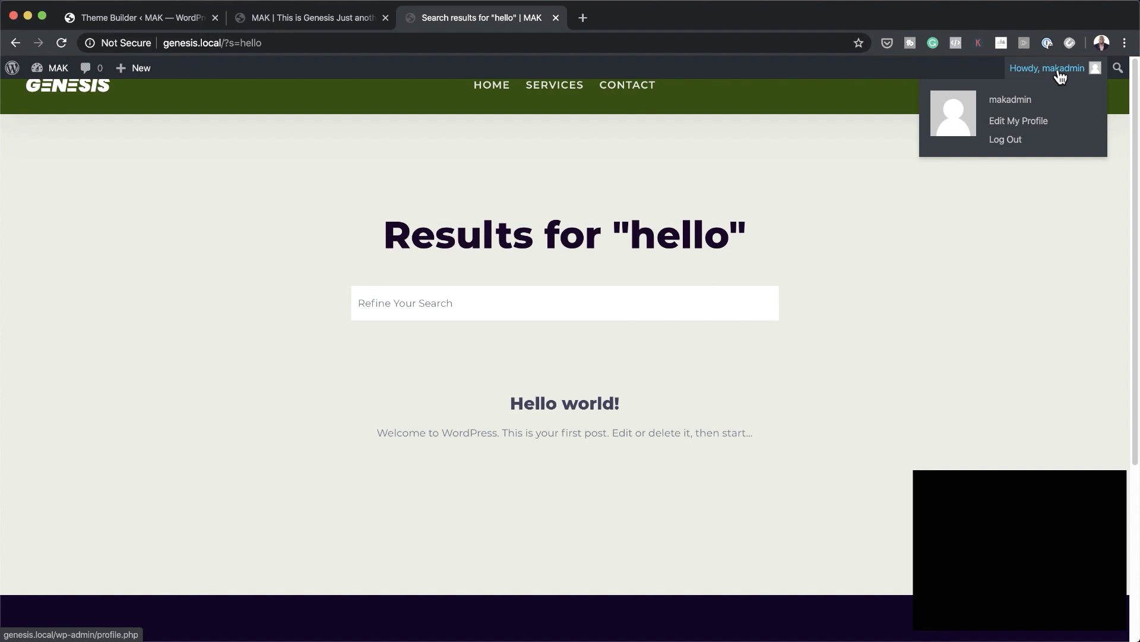
Log out, load genesis.local/ as a visitor, and scroll to check the footer tagline
click(1020, 142)
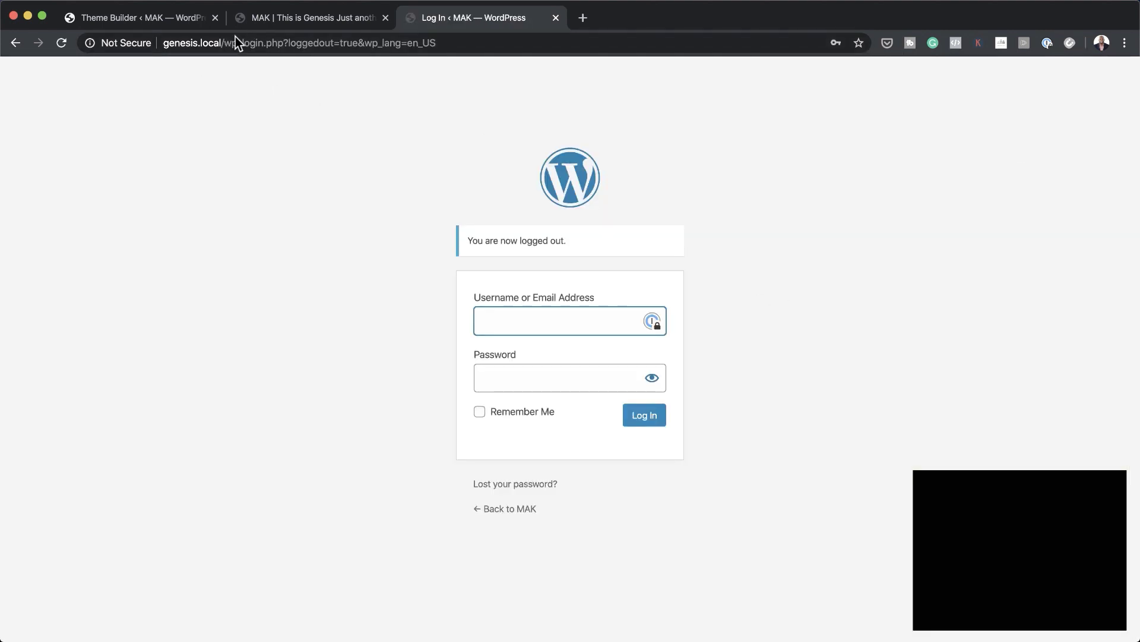
drag(224, 43, 446, 48)
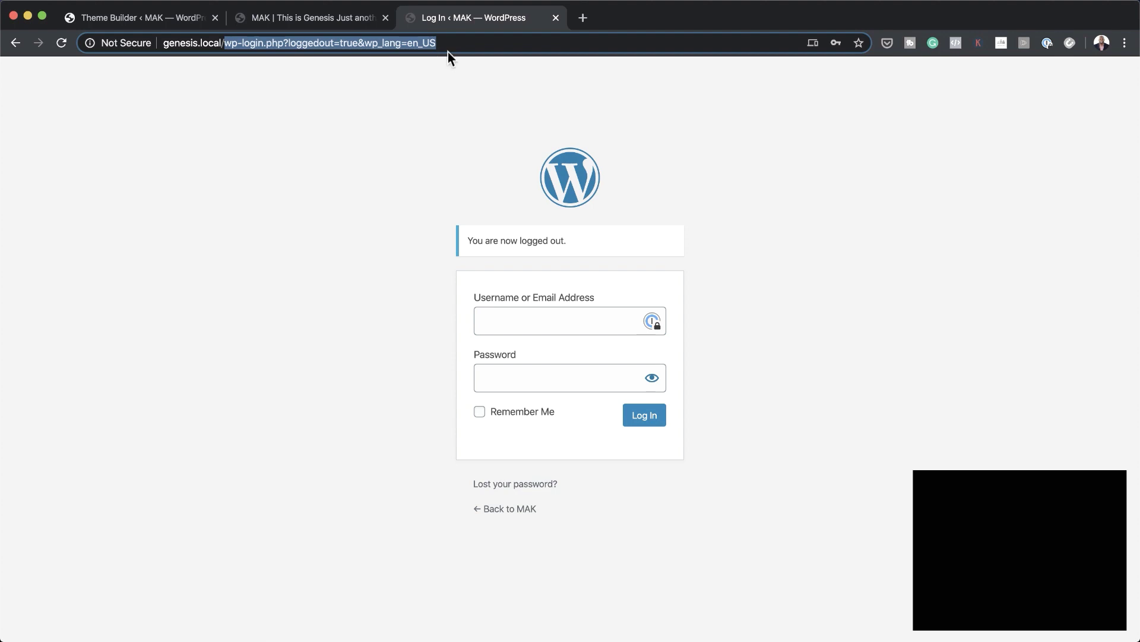
key(BackSpace)
key(Return)
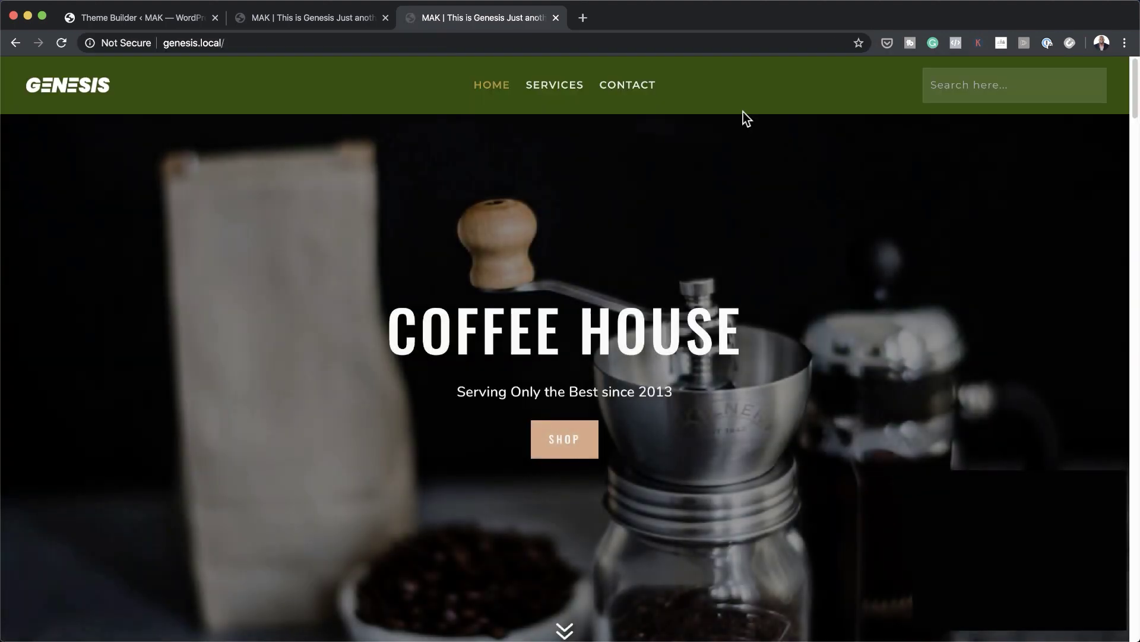
scroll(850, 294, down, 3)
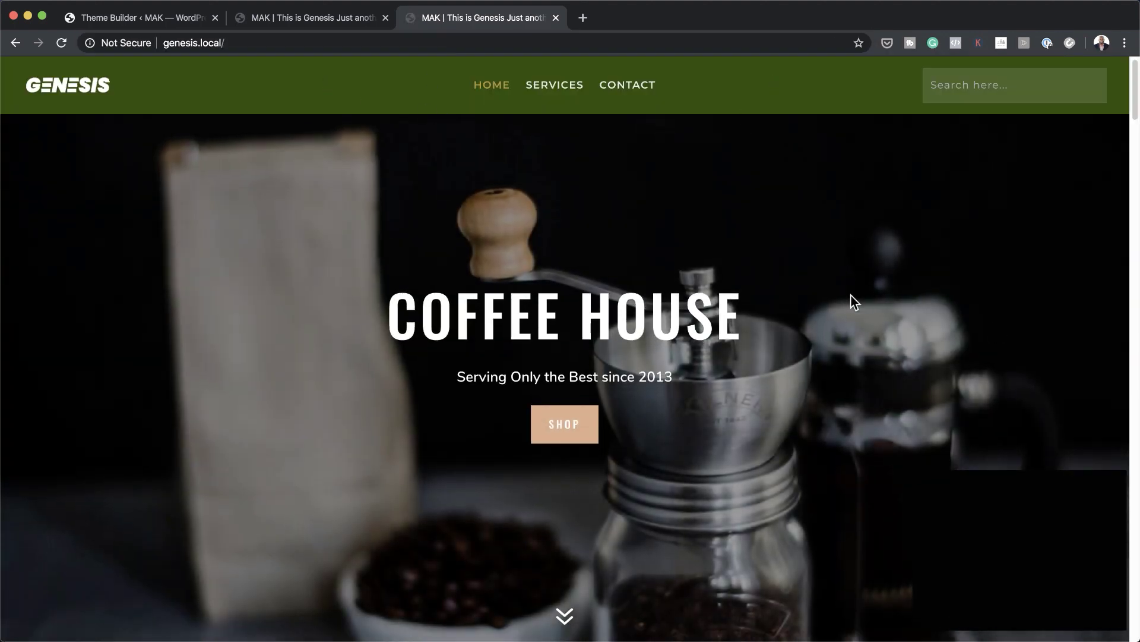
scroll(851, 295, down, 15)
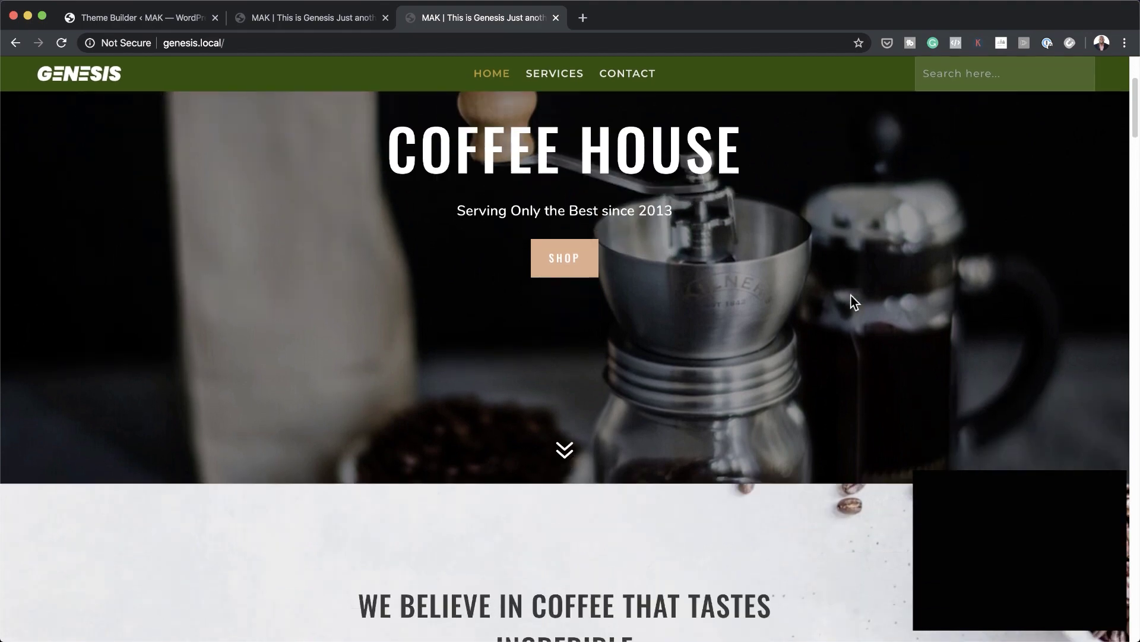
scroll(851, 294, up, 15)
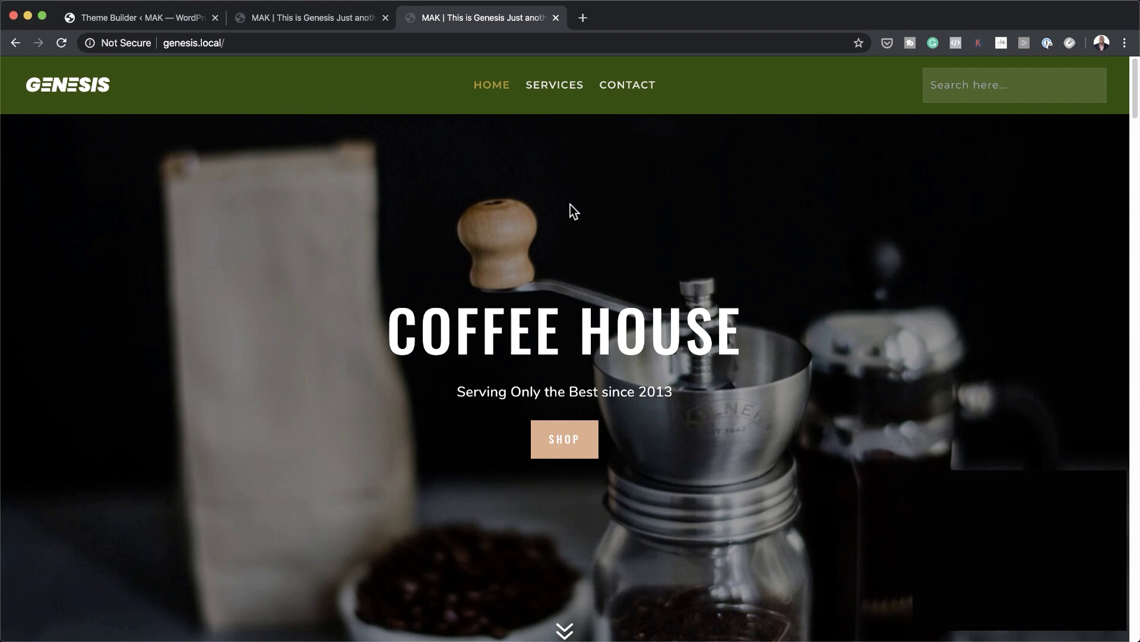
scroll(812, 430, down, 20)
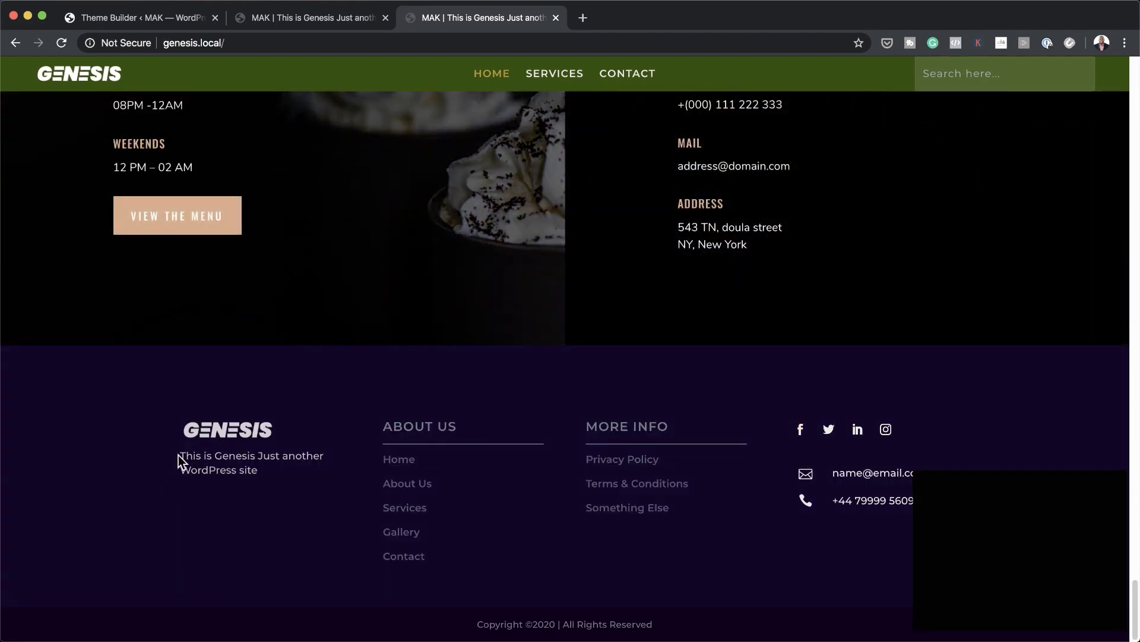